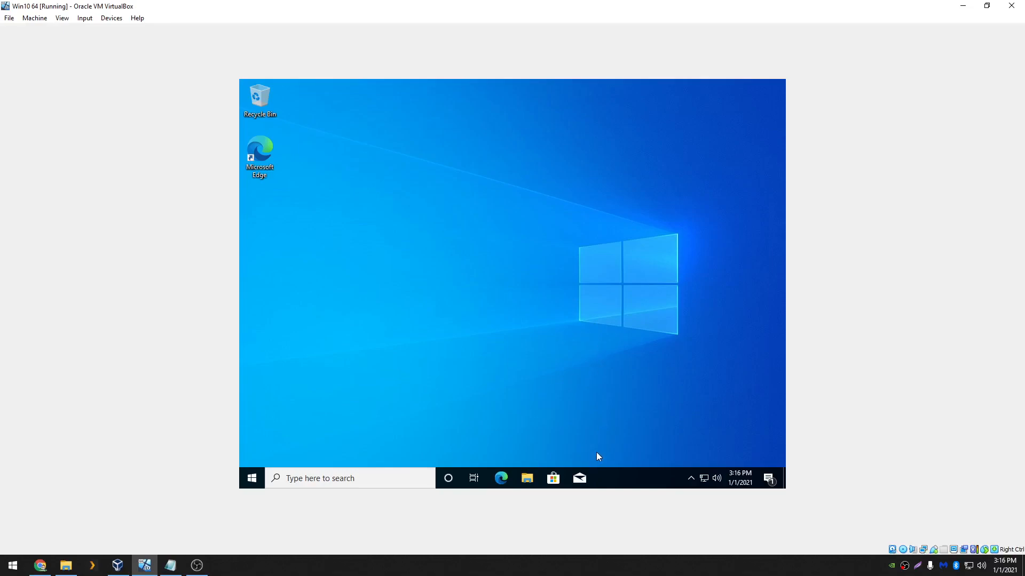
Unpin the Mail and Microsoft Store apps from the virtual machine's taskbar.
right_click(581, 483)
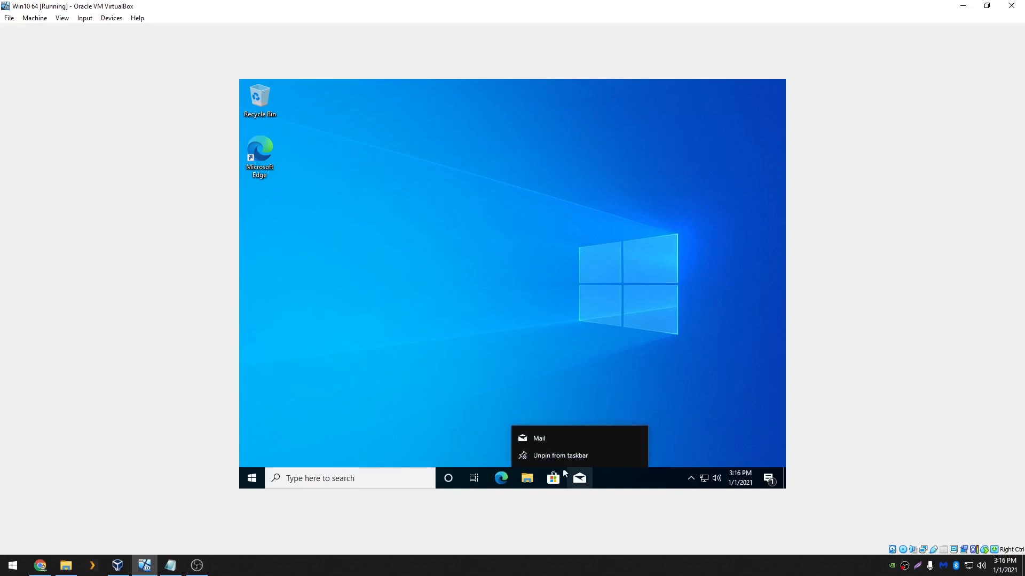
click(549, 456)
right_click(553, 478)
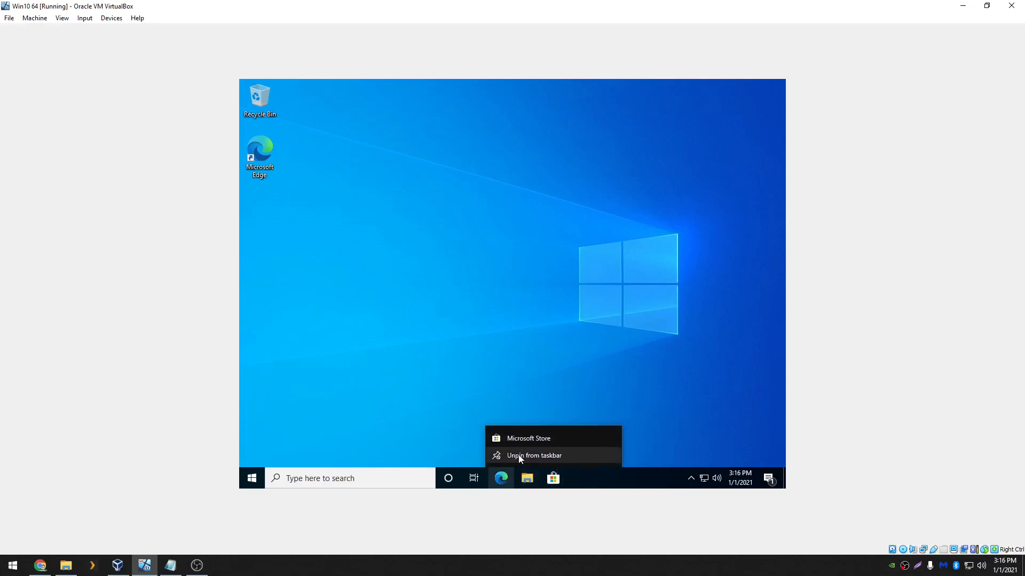
click(524, 456)
right_click(574, 477)
click(524, 414)
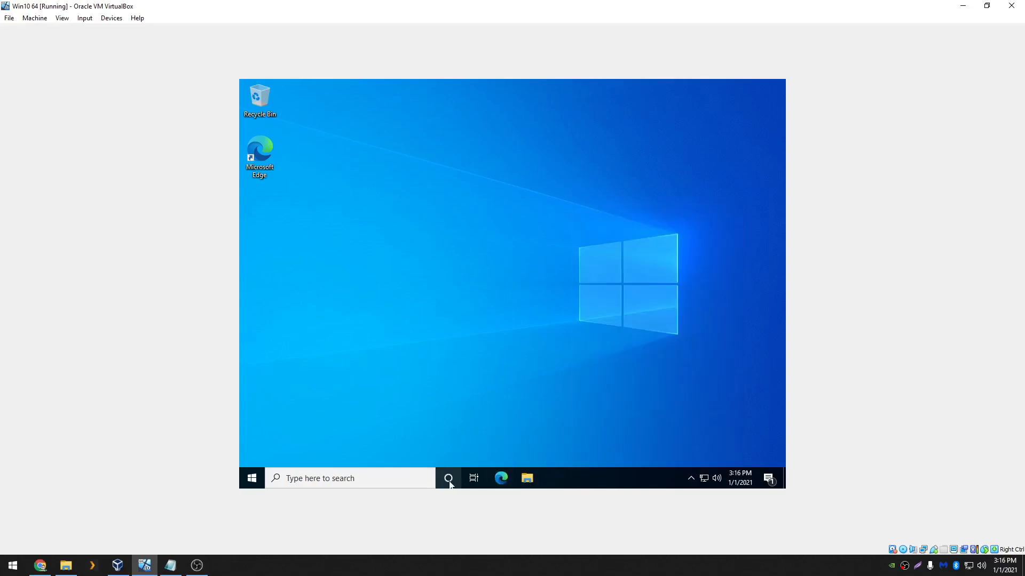
Search the Start menu for "store", view the pinning options for Microsoft Store, and close the results.
click(252, 483)
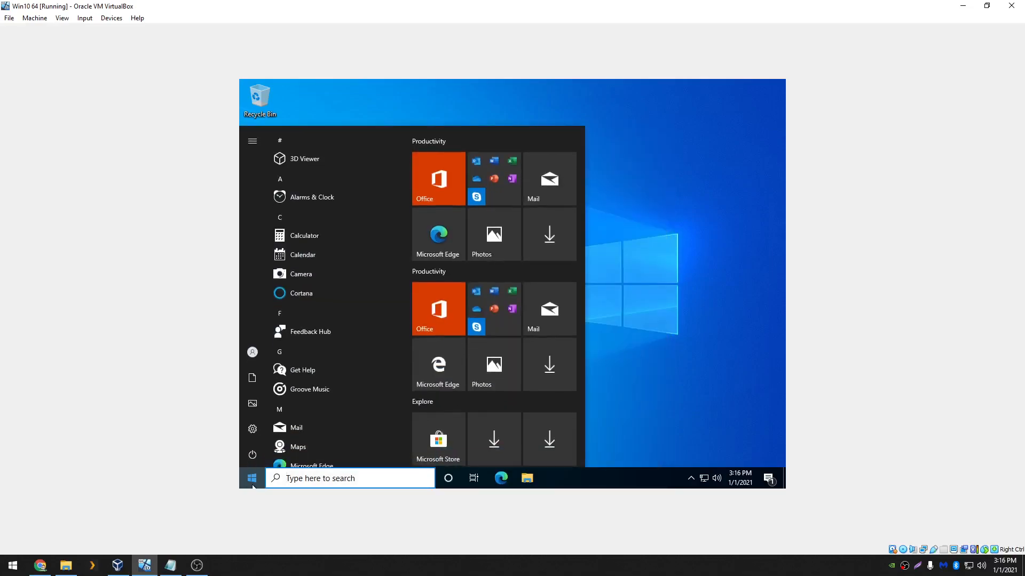
text(store)
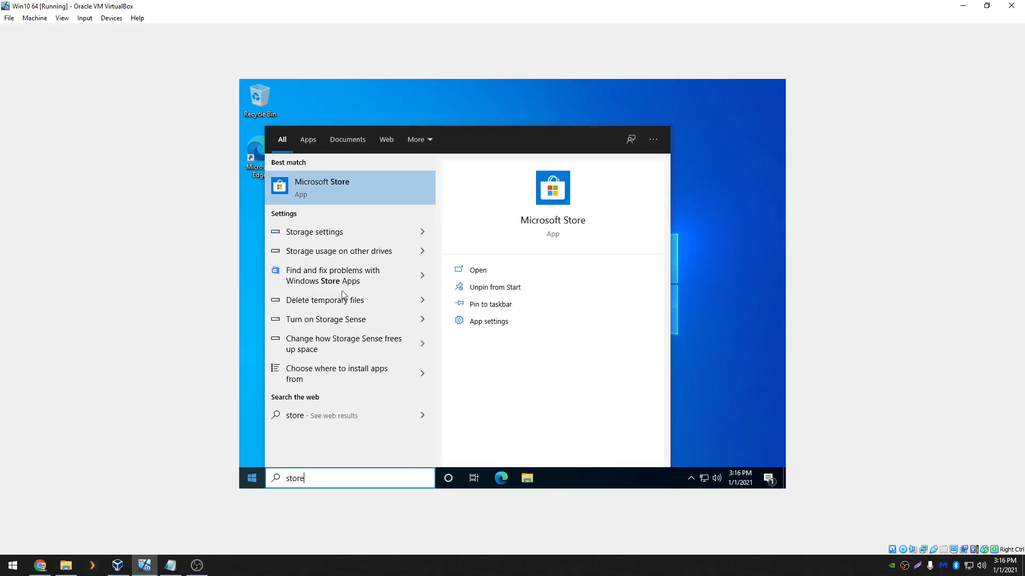
right_click(333, 177)
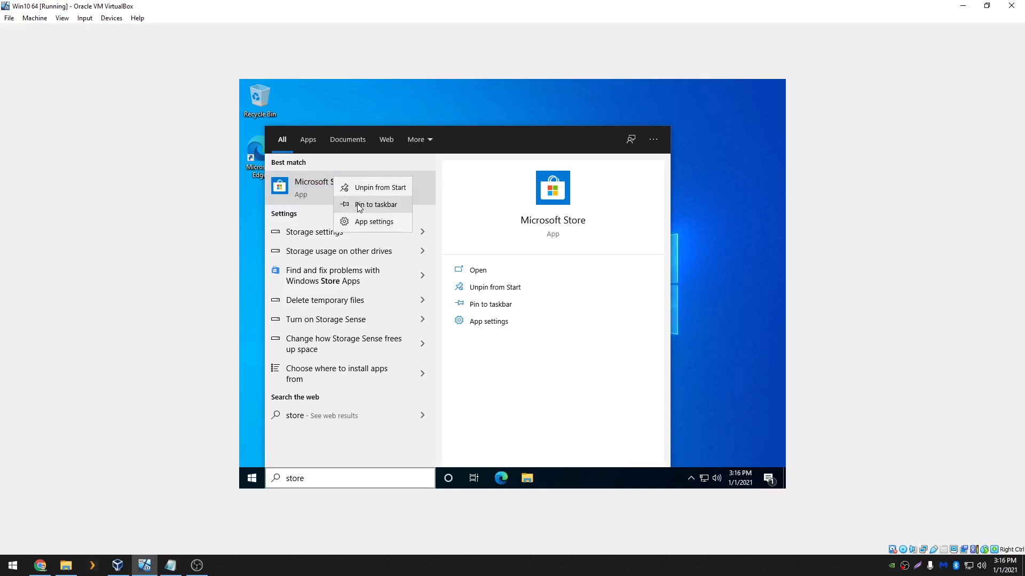
click(703, 380)
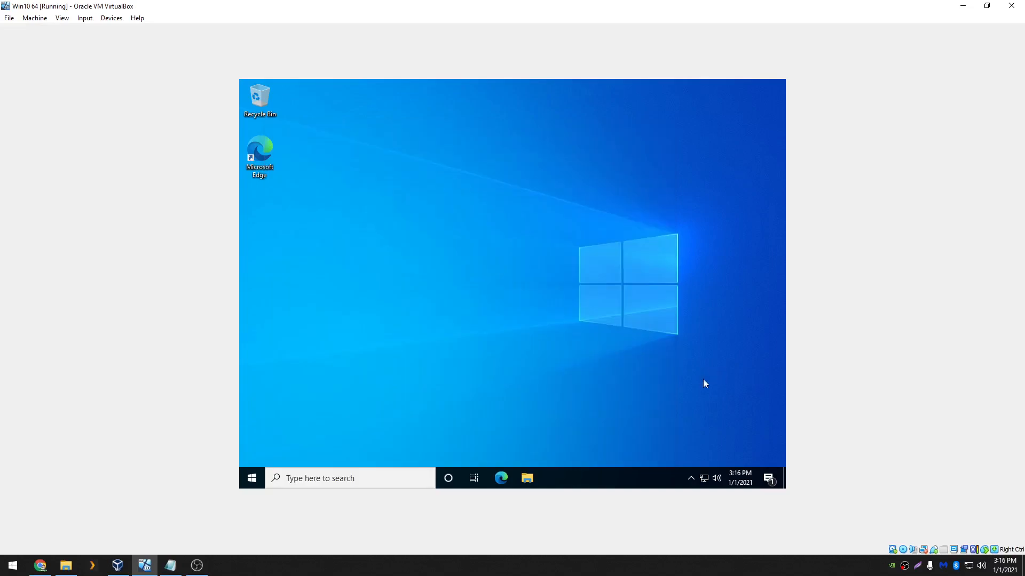
Hide the Task View button and the Cortana button from the taskbar.
right_click(567, 486)
click(614, 283)
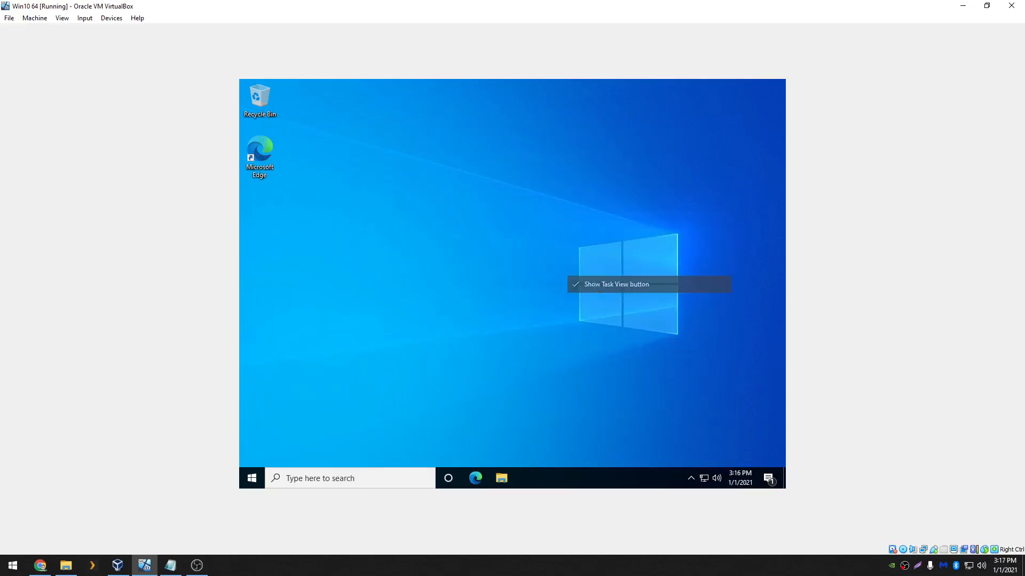
right_click(551, 478)
click(579, 262)
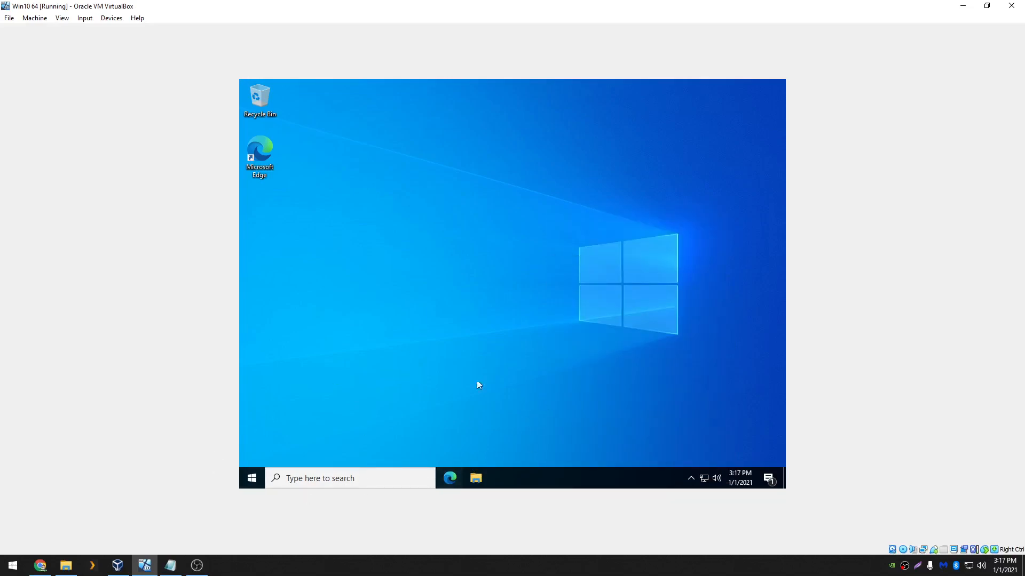
Set the taskbar search to show only the search icon.
right_click(529, 477)
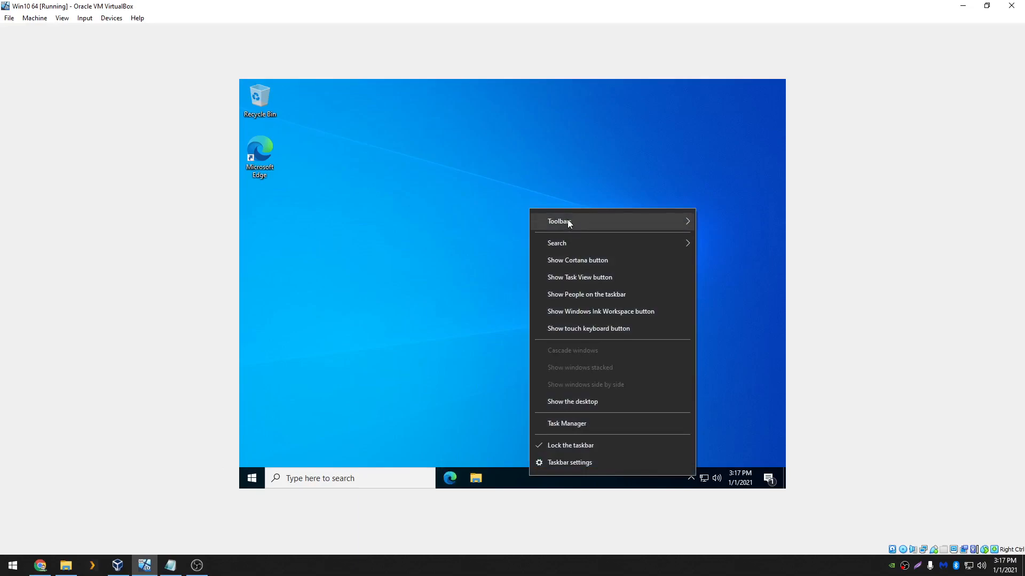
mouse_move(565, 244)
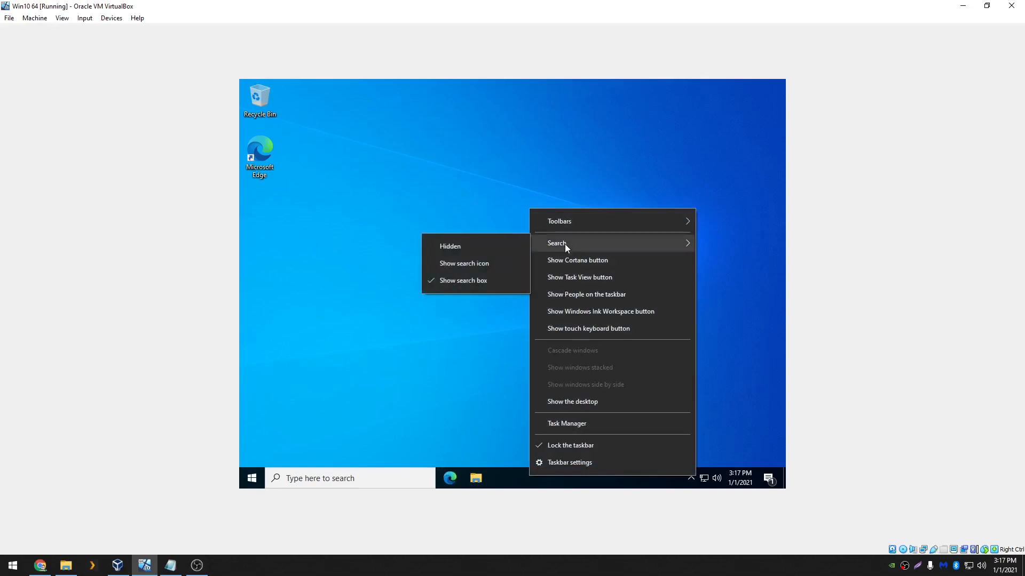
click(462, 264)
Set the taskbar search to Hidden.
right_click(459, 477)
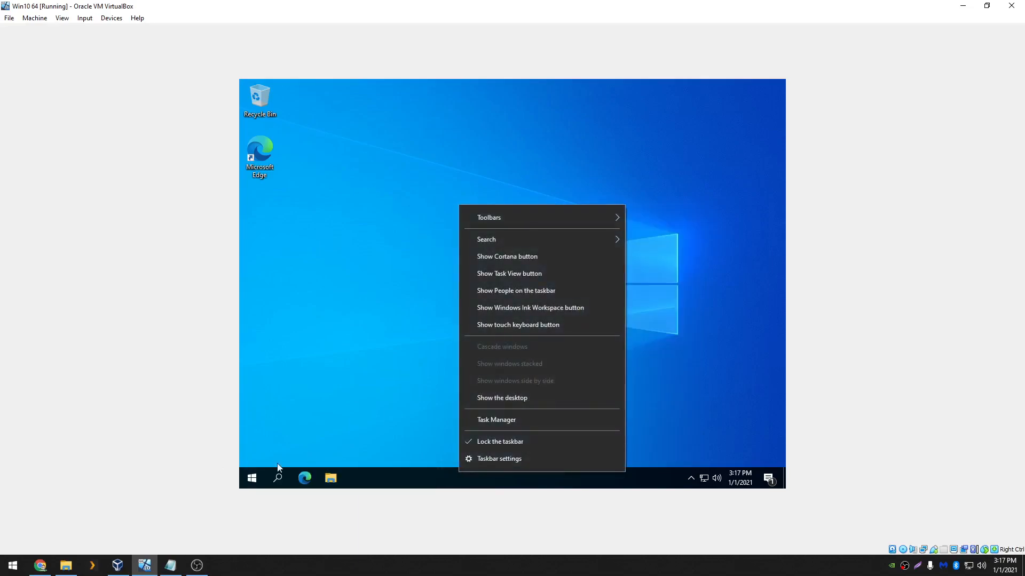
mouse_move(516, 239)
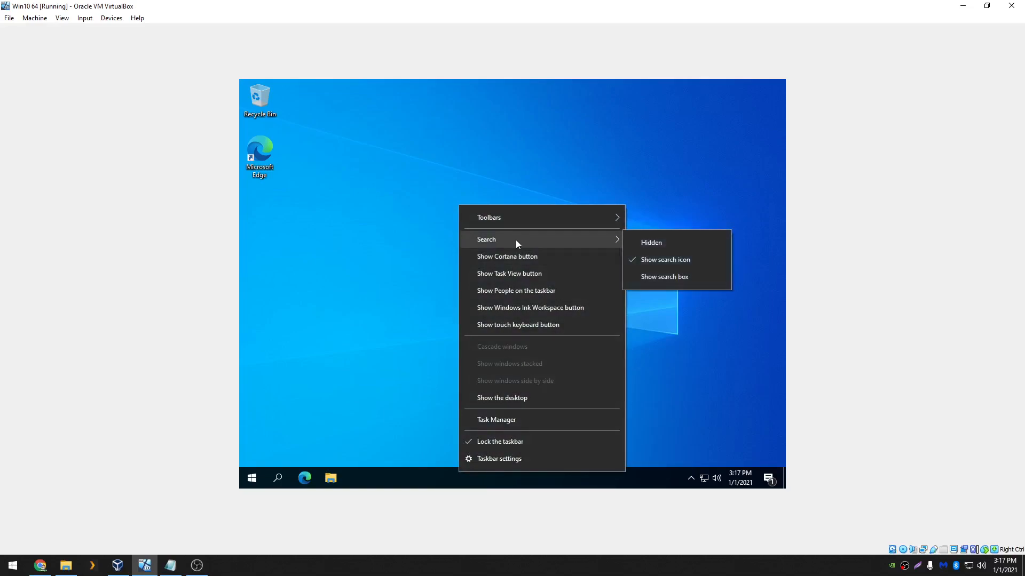
click(643, 243)
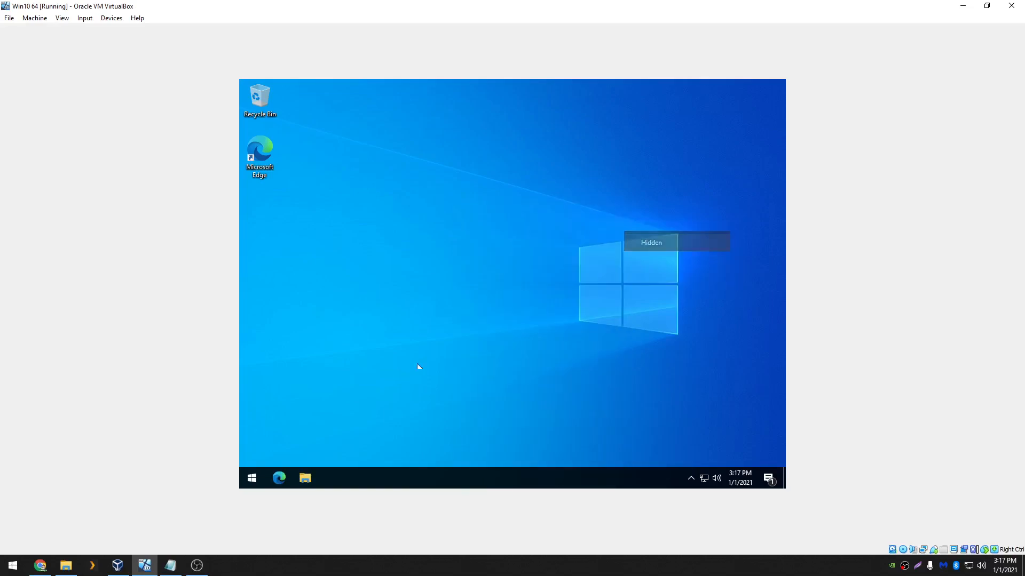
Search for "store" directly from the Start menu, and close the results.
click(251, 480)
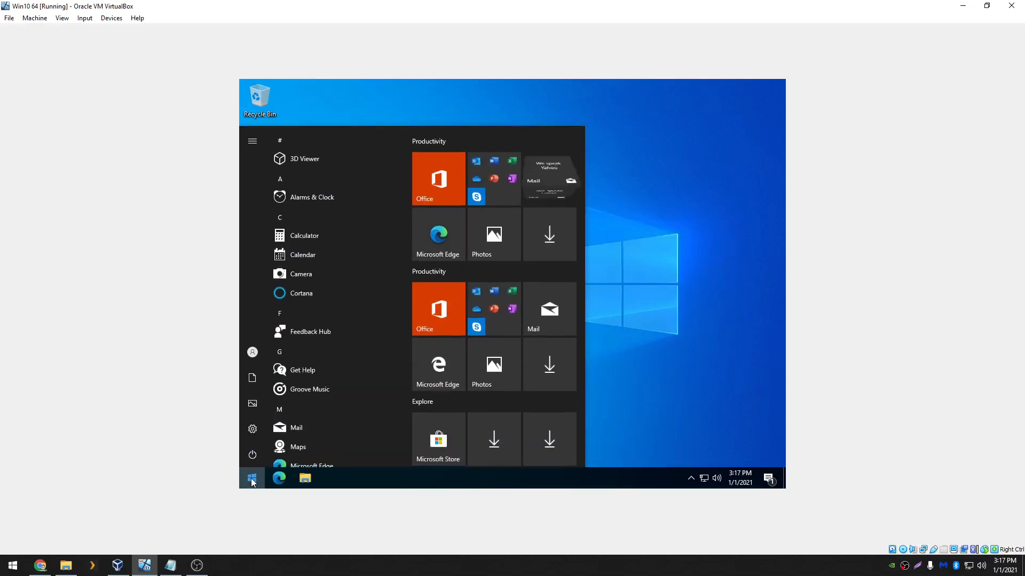
text(store)
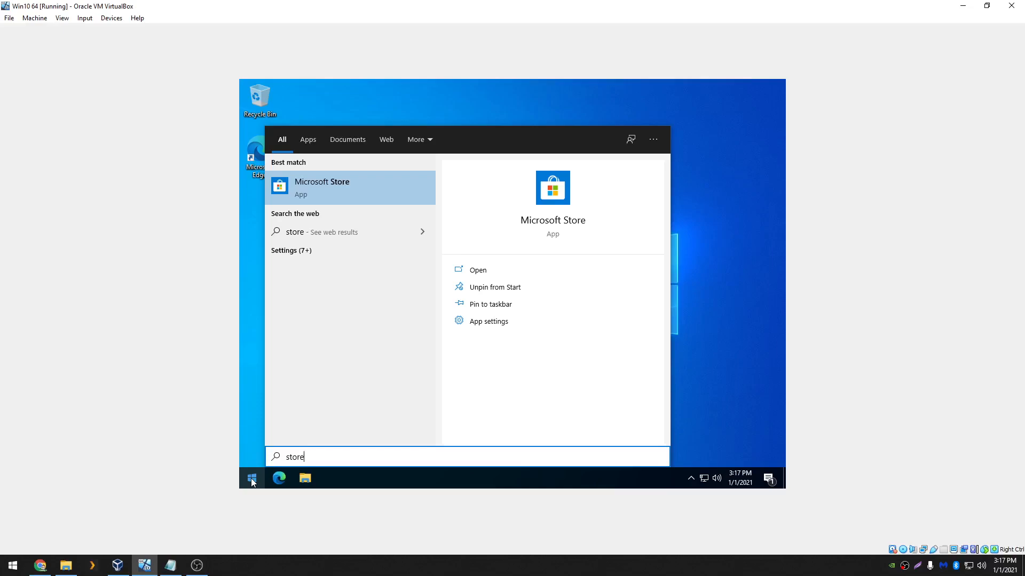
click(733, 331)
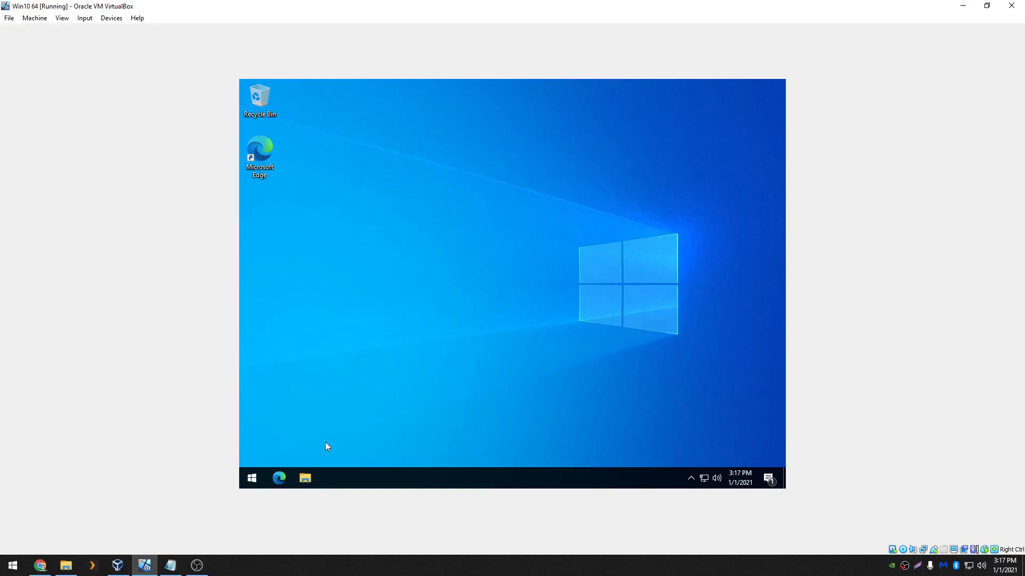
Search the Start menu for "turn system i" and open the "Turn system icons on or off" settings page.
click(251, 480)
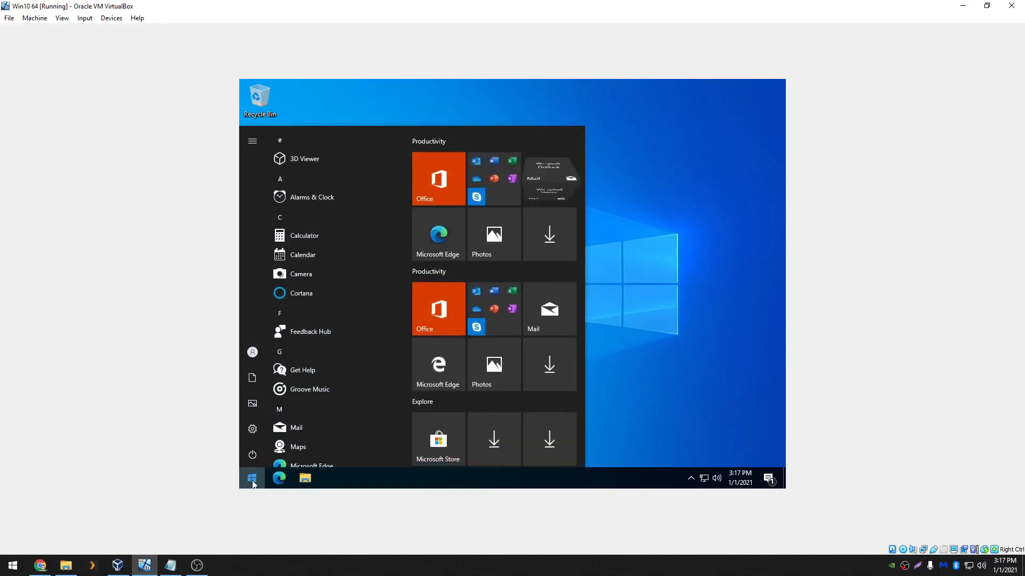
text(turn sy)
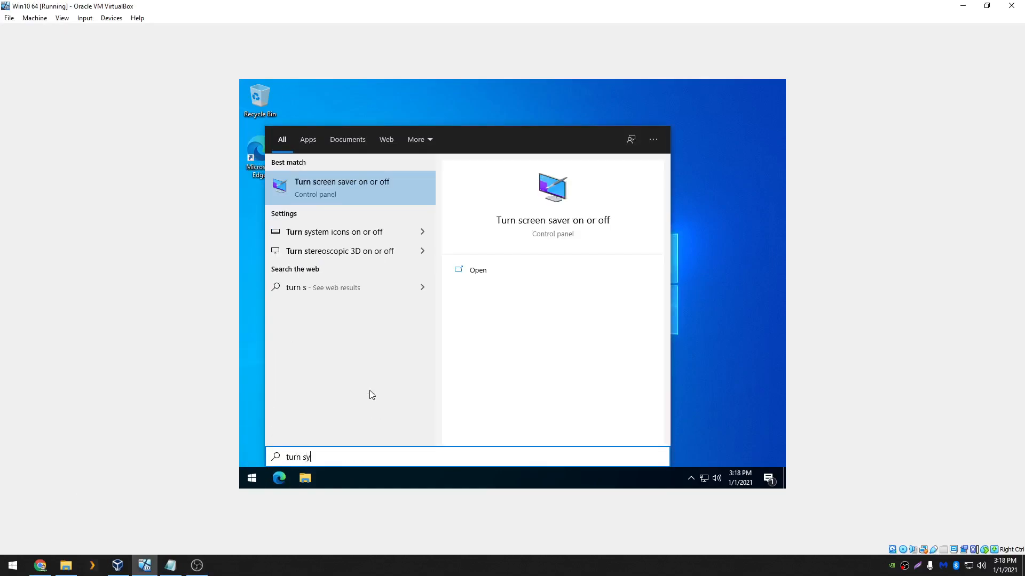
text(stem i)
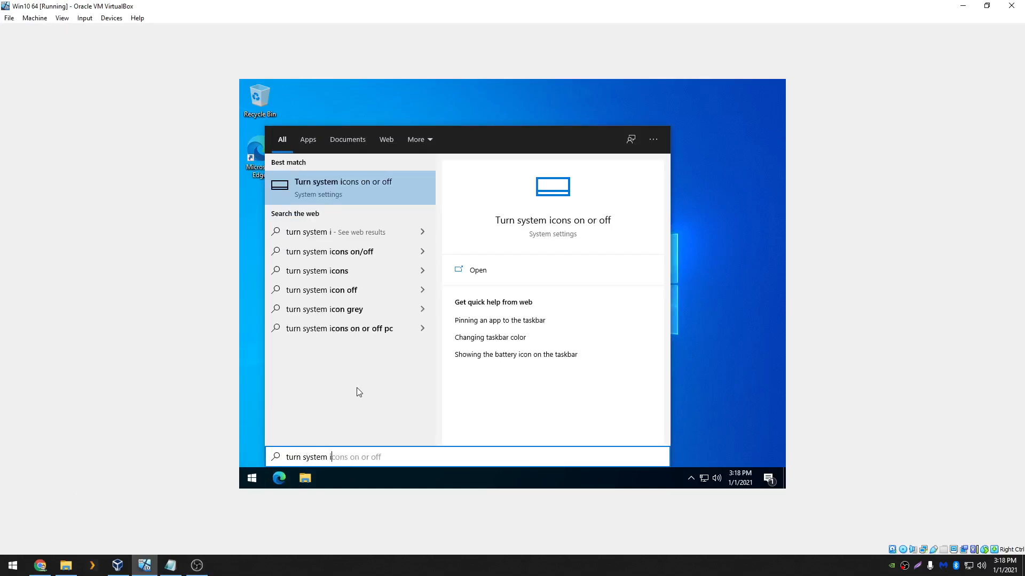
click(325, 190)
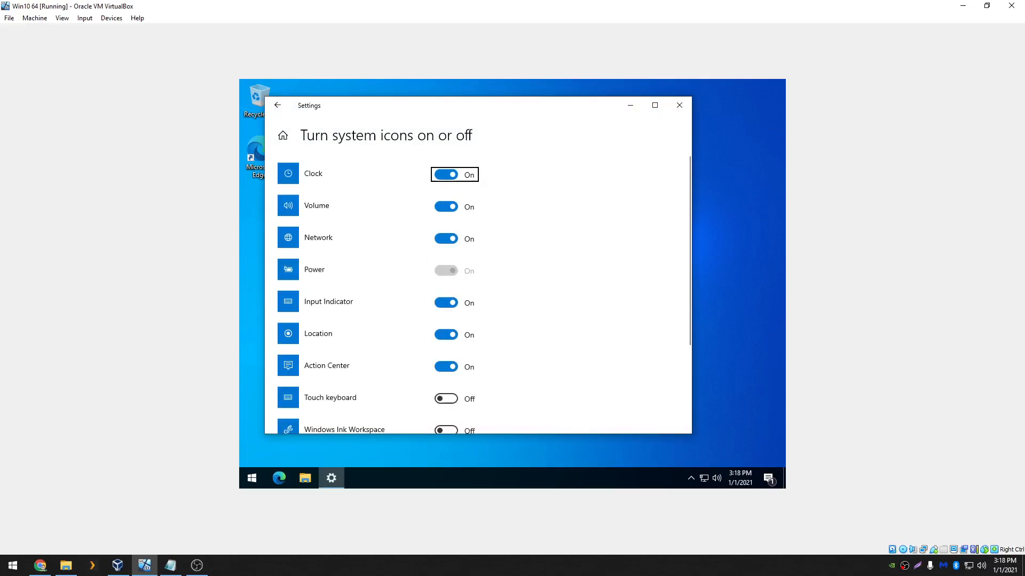
Go back to the Taskbar settings, search within Settings for "turn system ico", and reopen "Turn system icons on or off".
click(251, 478)
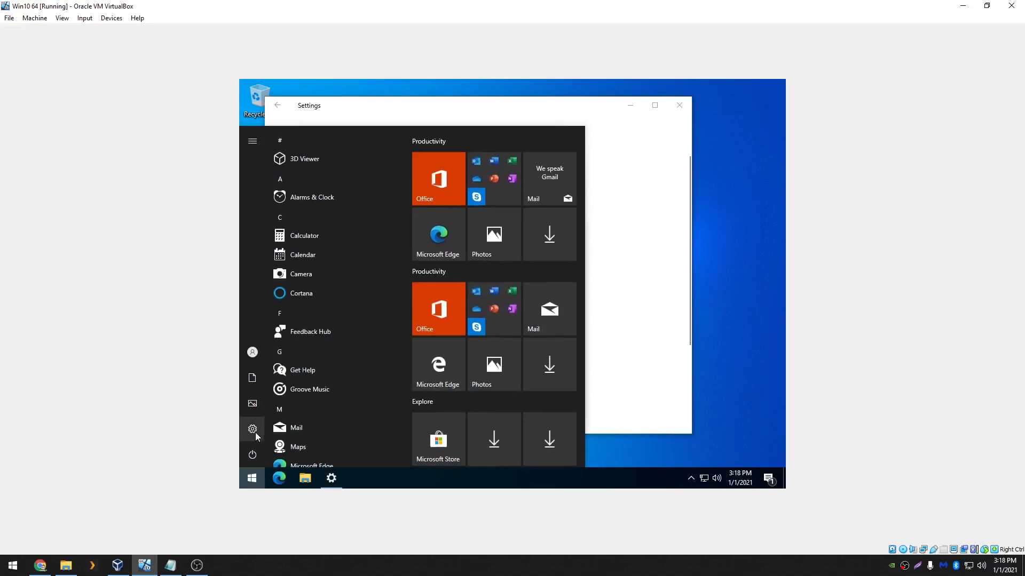
click(253, 431)
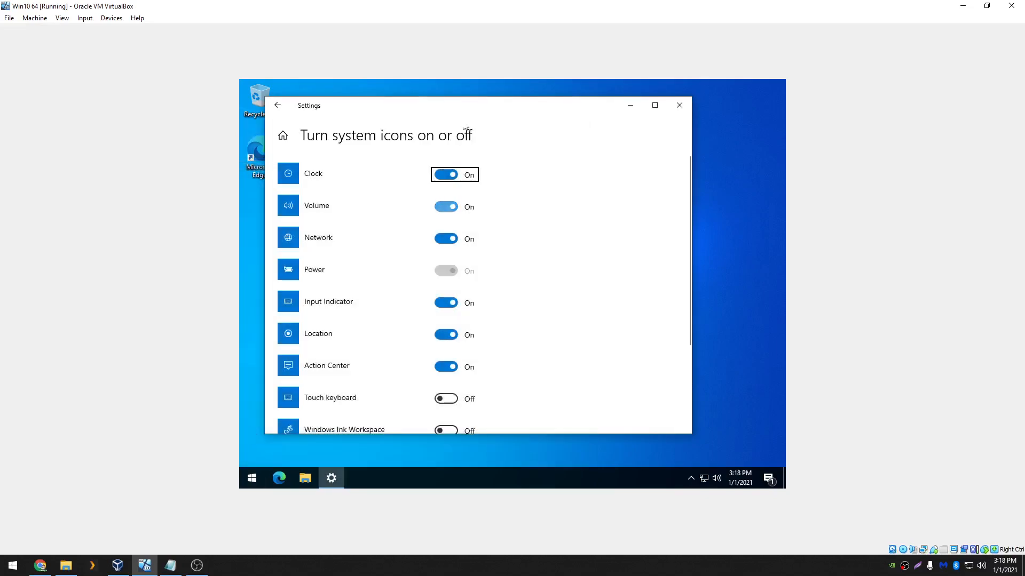
click(278, 106)
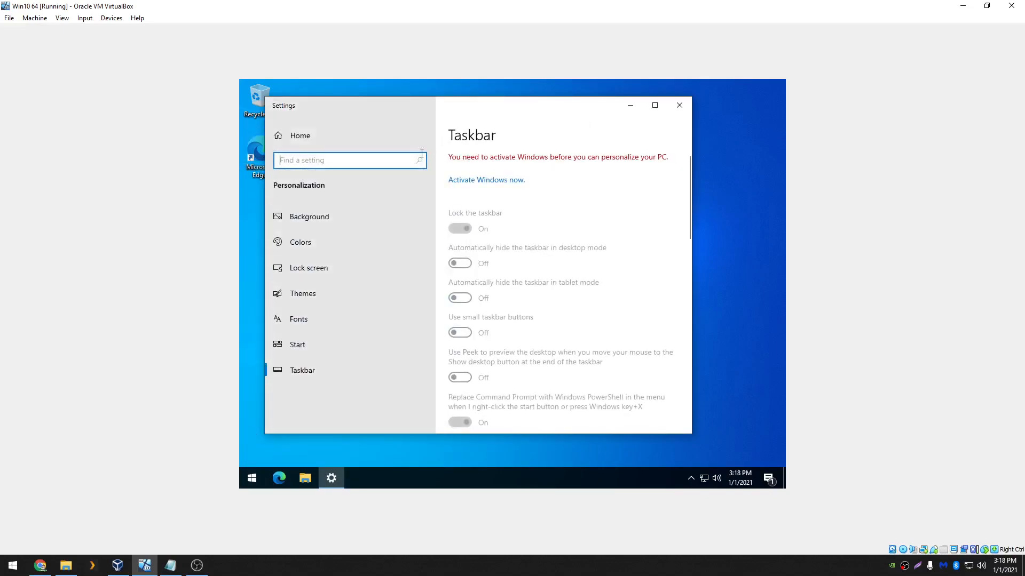
text(turn )
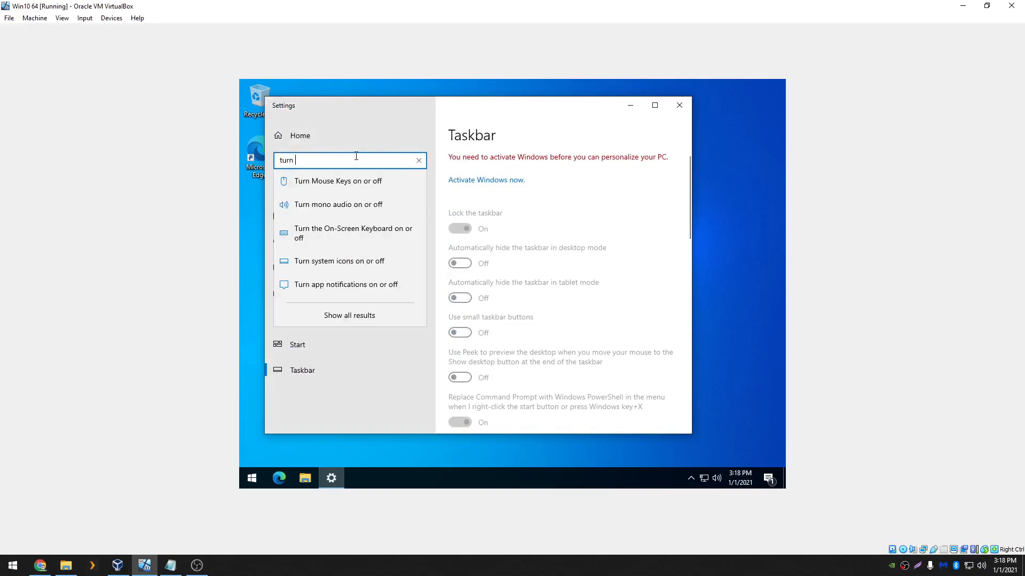
text(system ico)
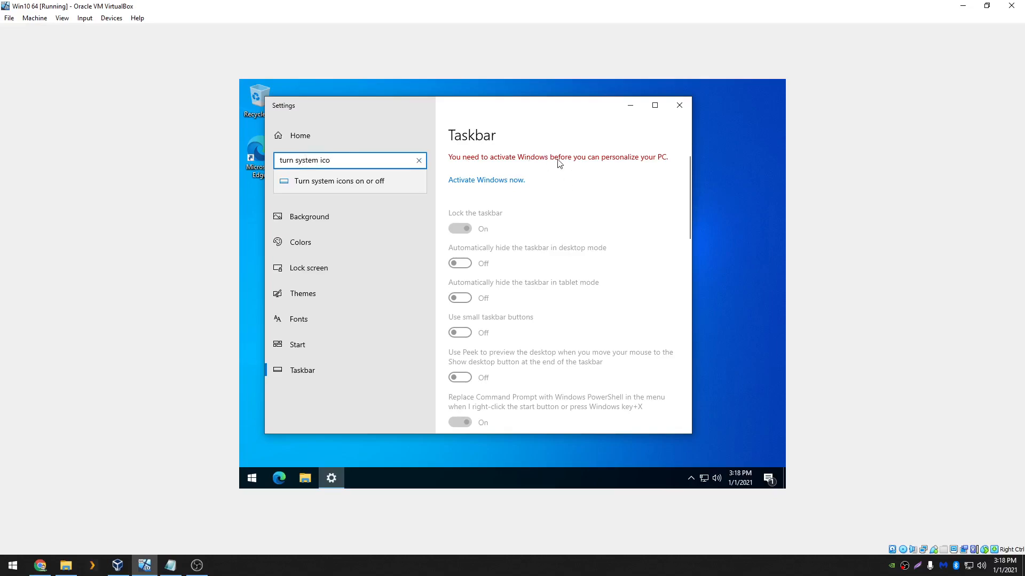
click(357, 187)
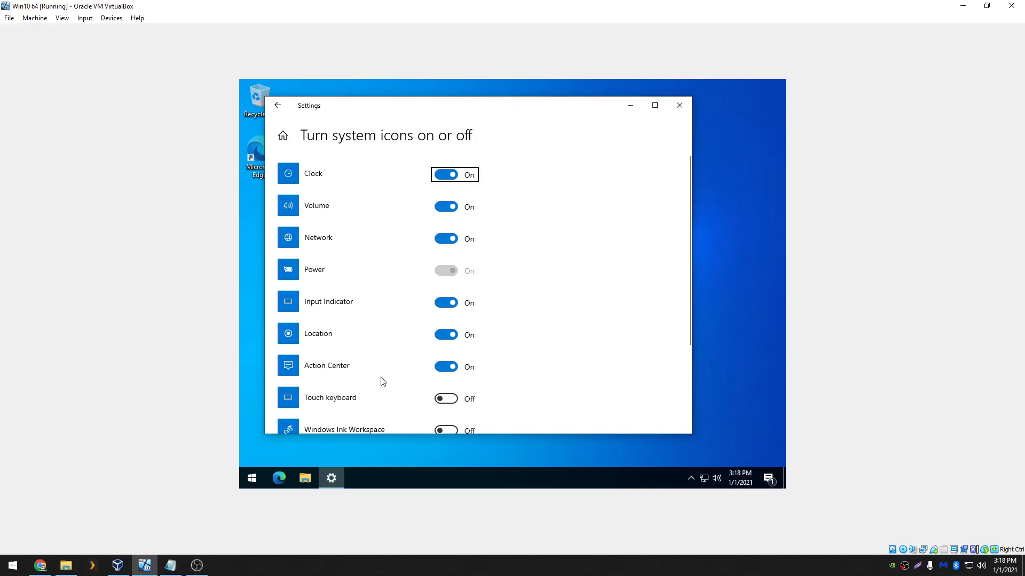
Turn off the Action Center system icon and close the Settings window.
click(447, 367)
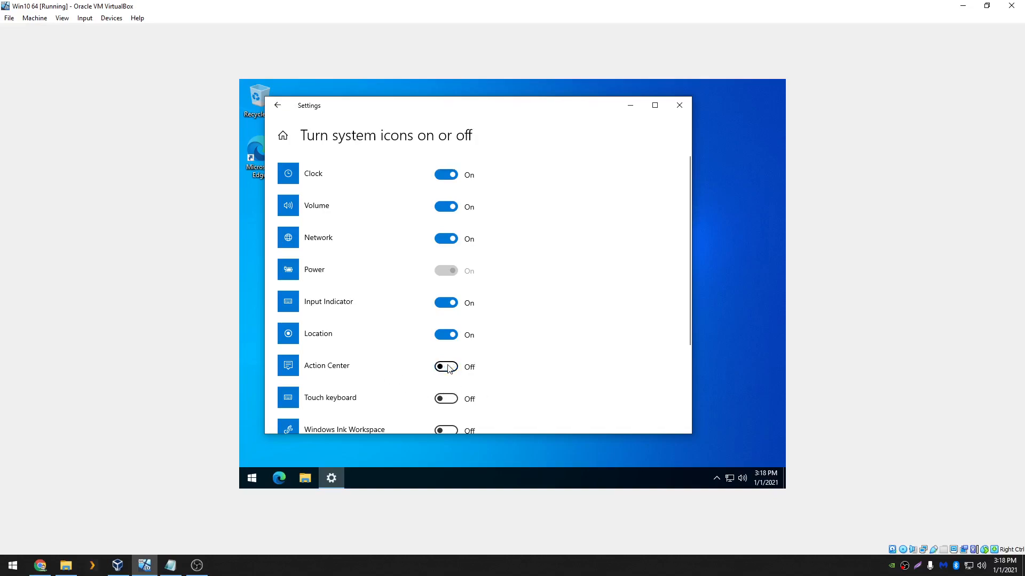
click(679, 105)
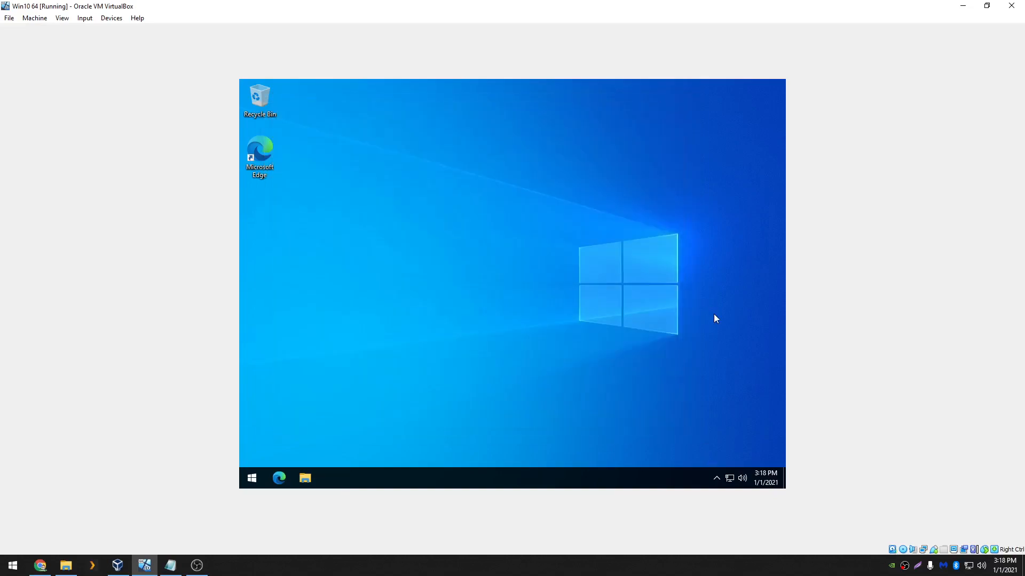
Search the Start menu for "taskbar i" and open the "Select which icons appear on the taskbar" settings page.
key(super)
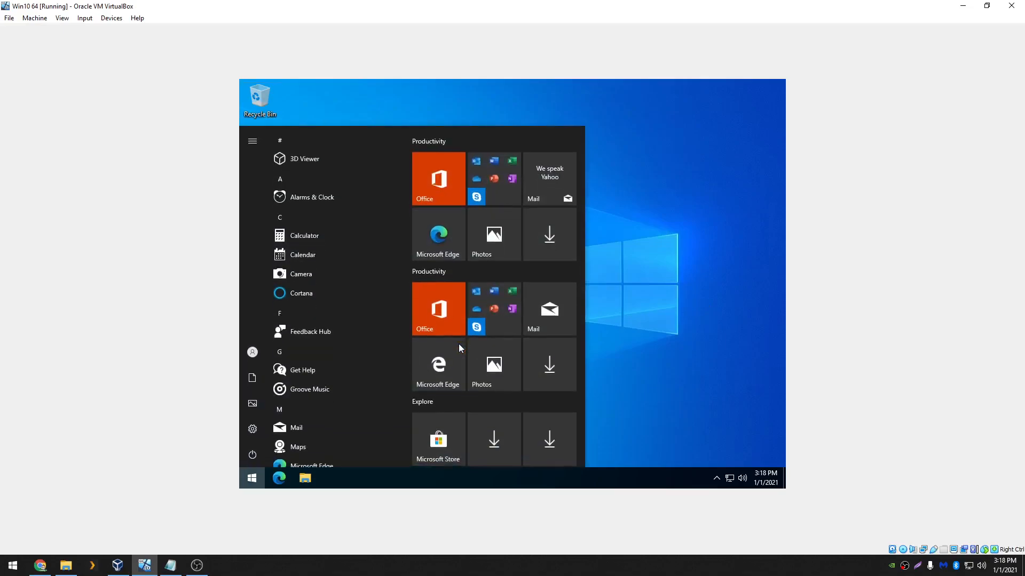
text(show taskba)
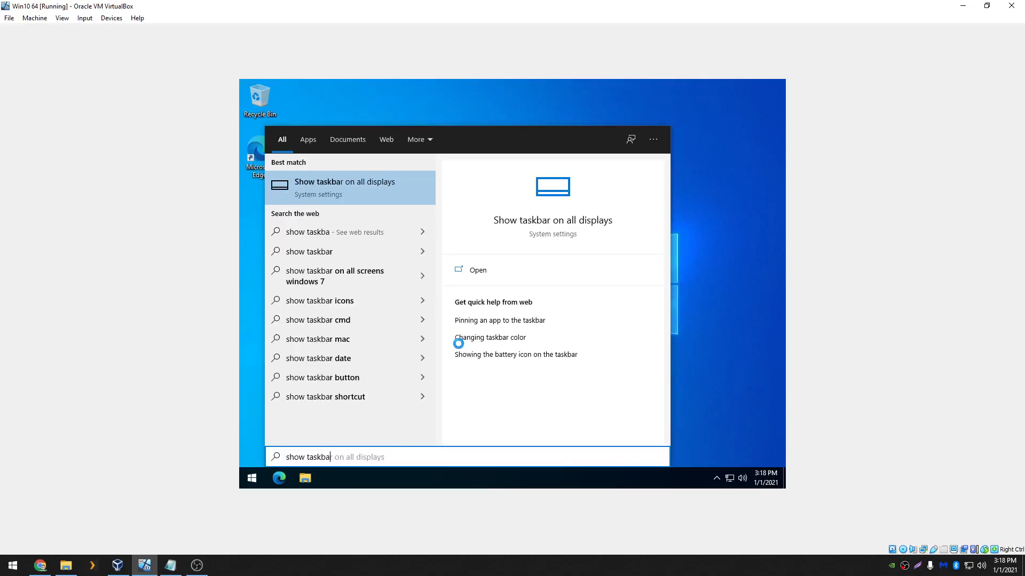
text(r)
key(ctrl+a)
text(taskbar i)
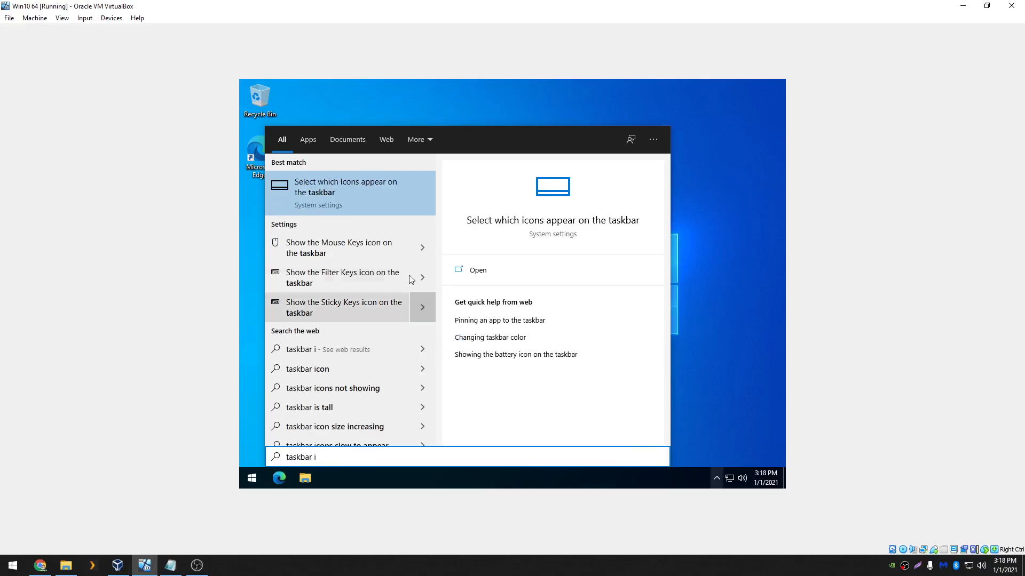
click(359, 204)
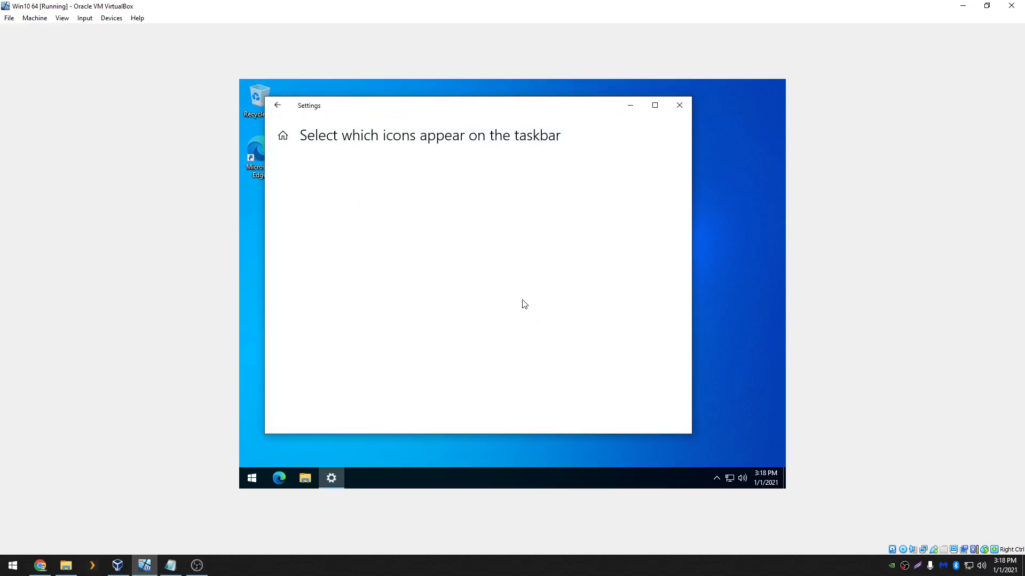
Turn "Always show all icons in the notification area" on to preview it, and switch it off again.
click(289, 184)
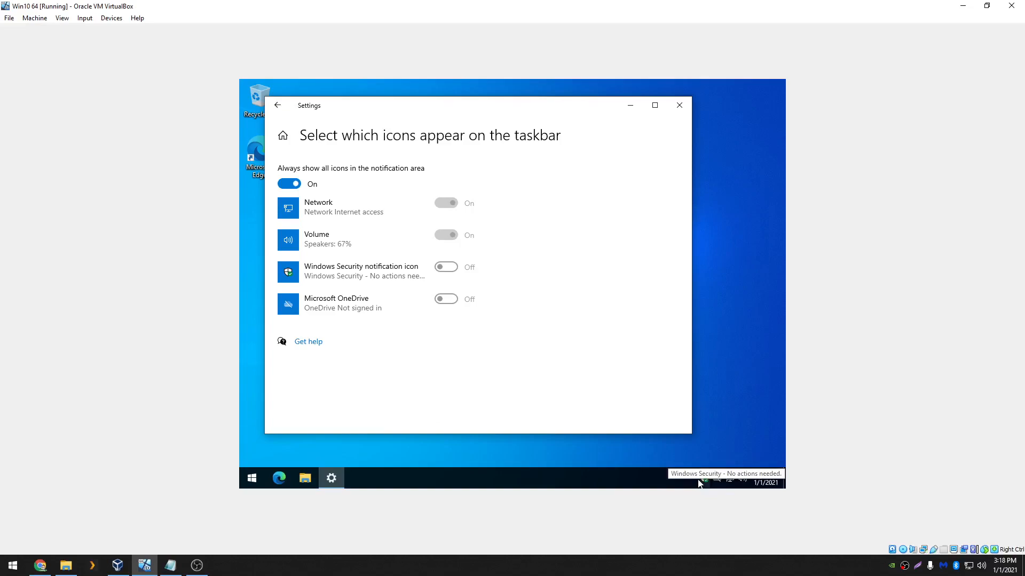
click(295, 185)
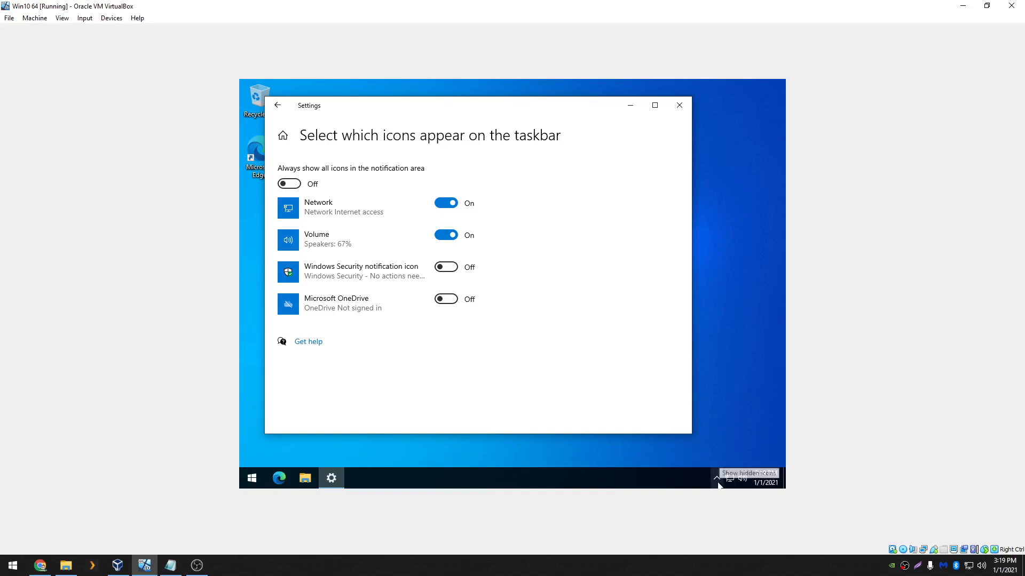
Show the hidden notification icons, move the Windows Security and OneDrive icons onto the taskbar, and close Settings.
click(716, 479)
mouse_move(706, 460)
mouse_down()
mouse_move(716, 477)
mouse_move(706, 477)
mouse_up()
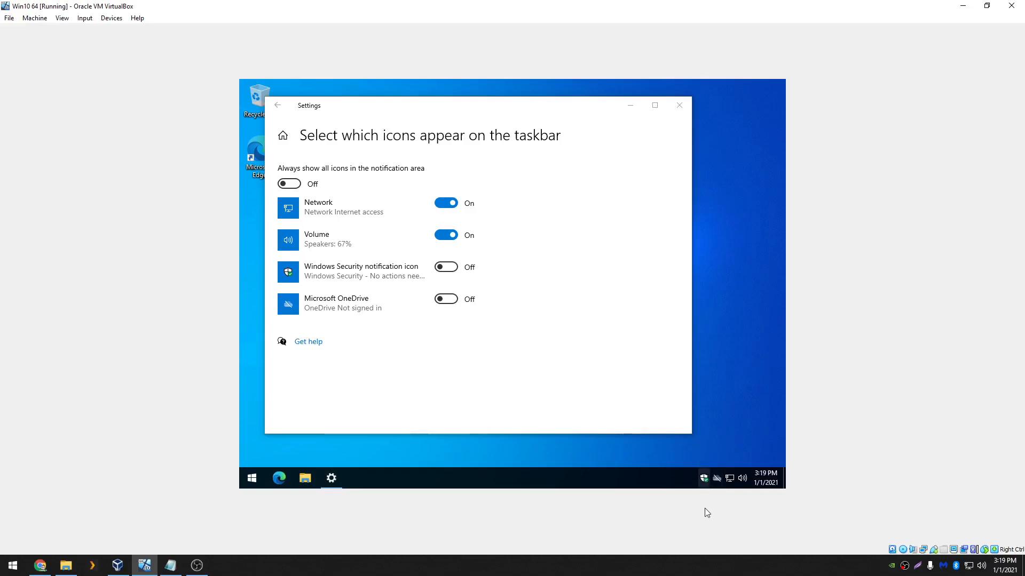
click(679, 105)
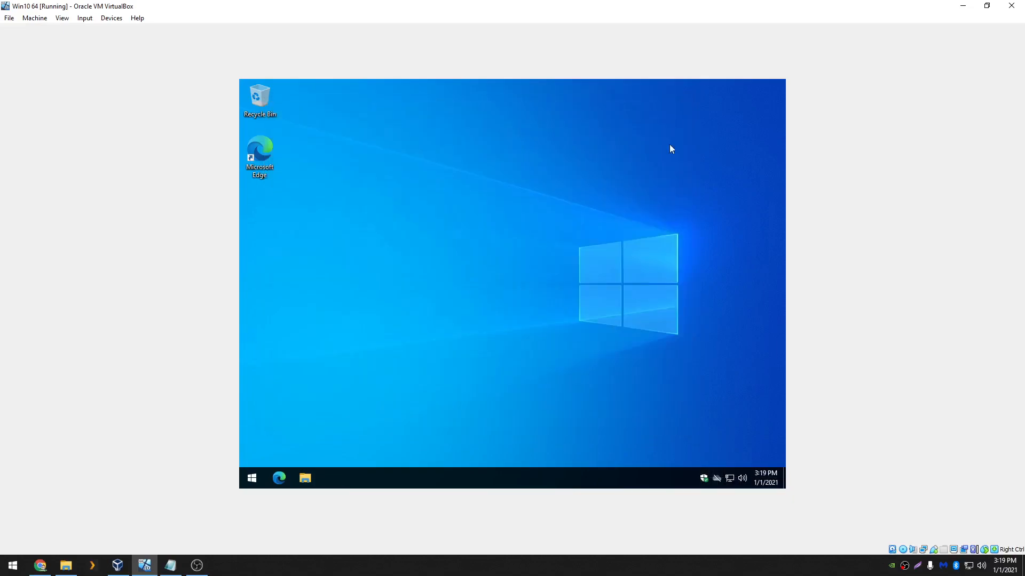
Unpin both Productivity tile groups from the Start menu.
click(252, 479)
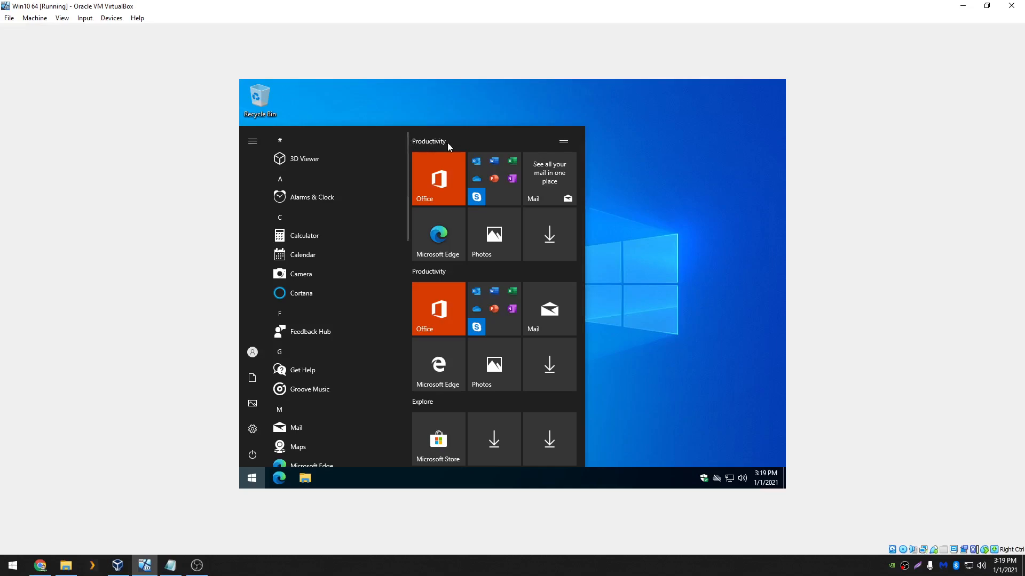
right_click(427, 141)
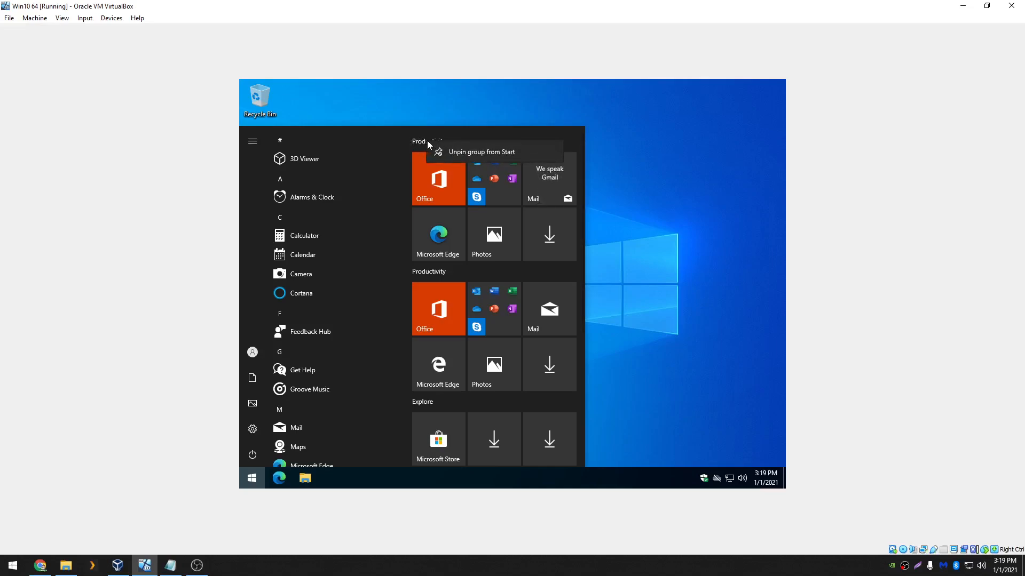
click(470, 152)
right_click(426, 141)
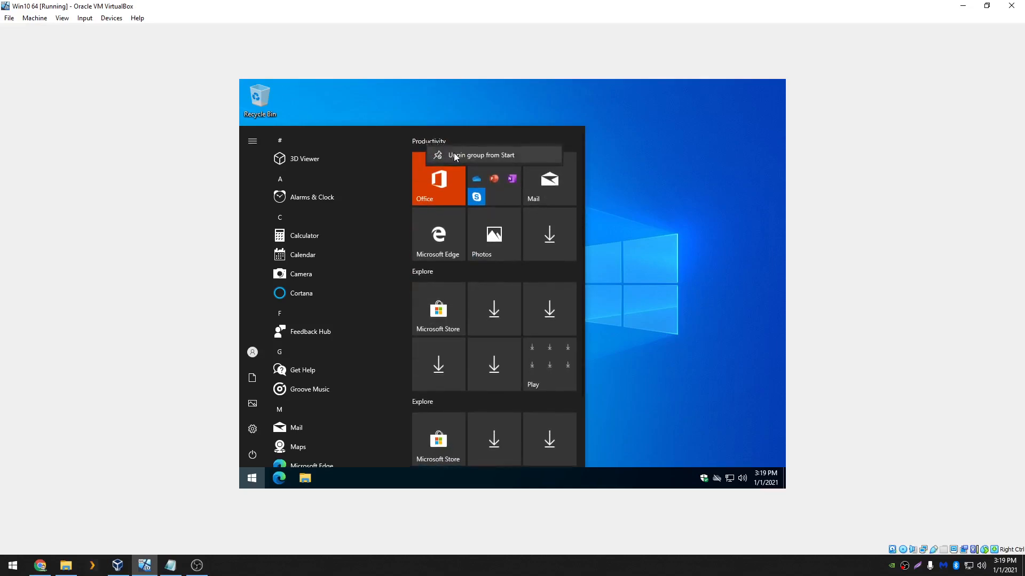
click(454, 155)
Unpin both Explore tile groups from the Start menu, and reopen the menu to check its layout.
right_click(426, 143)
click(440, 149)
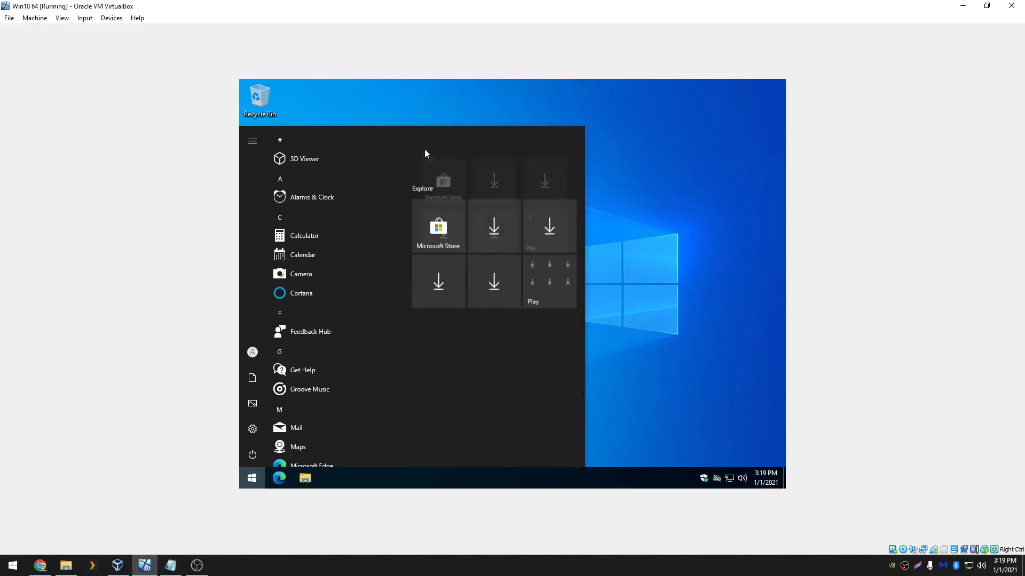
right_click(421, 143)
click(443, 154)
click(252, 478)
right_click(426, 142)
click(446, 149)
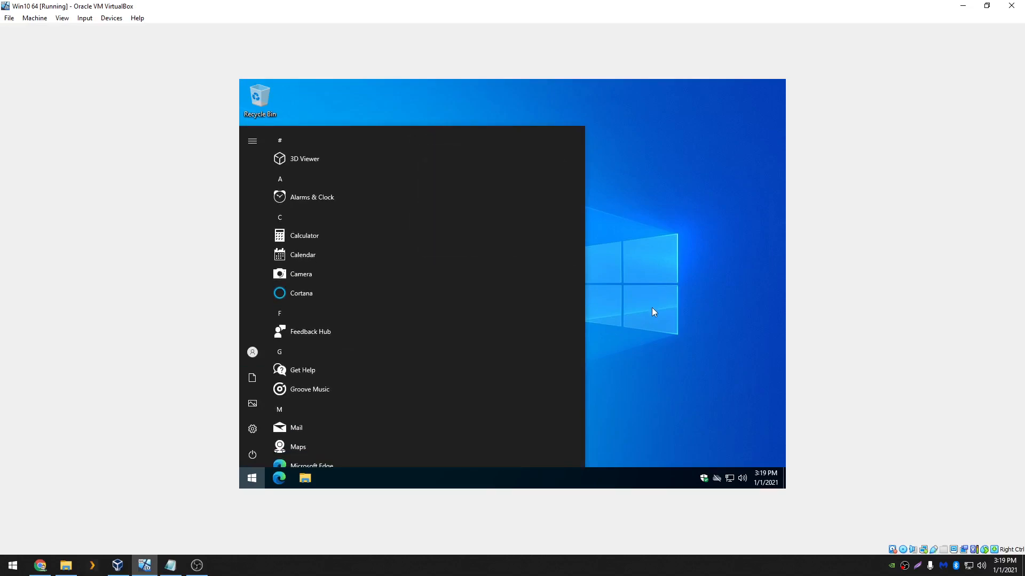
click(652, 307)
click(252, 478)
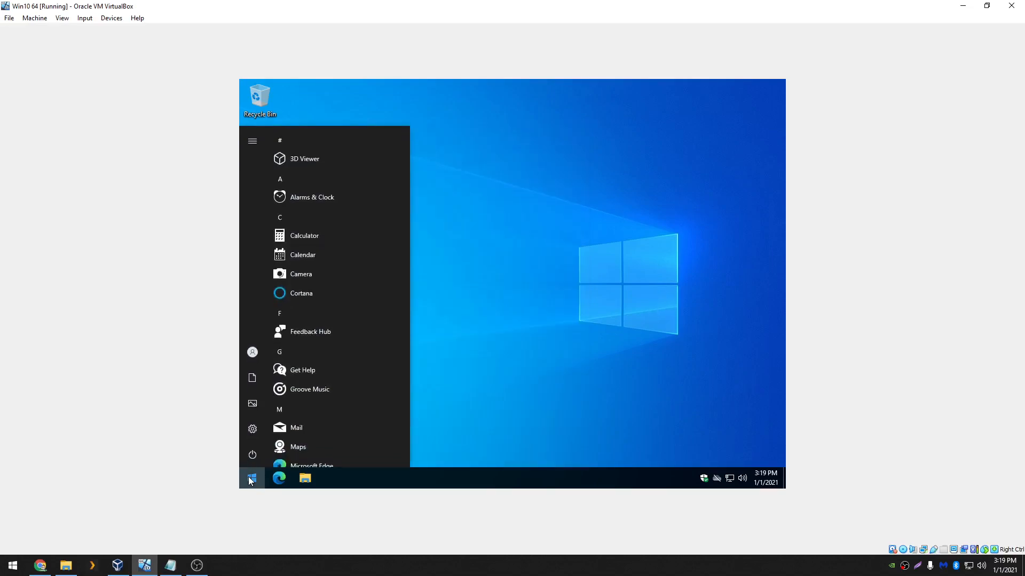
click(510, 336)
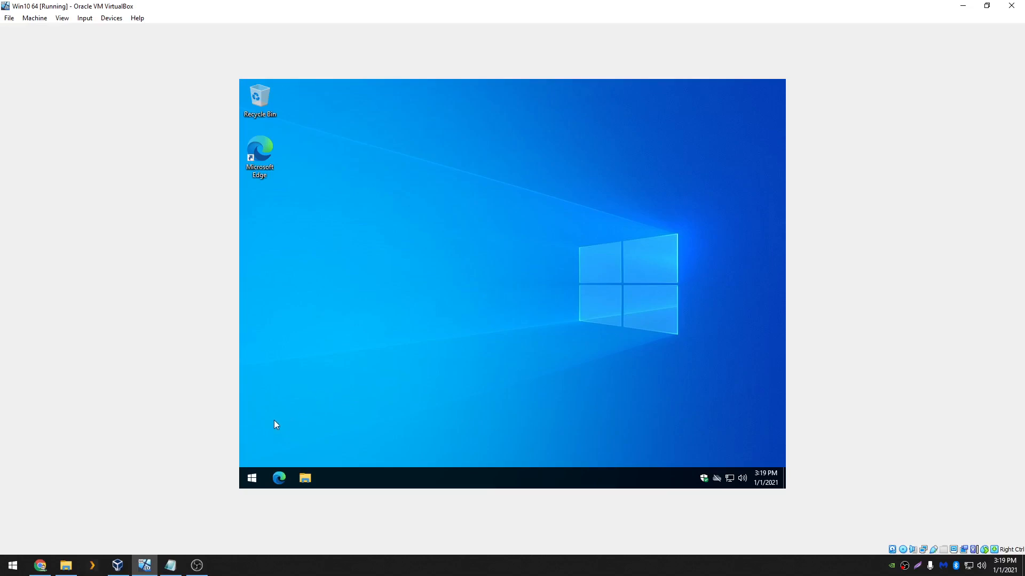
Start a check for updates on the Windows Update page under Update & Security, and close Settings.
click(250, 472)
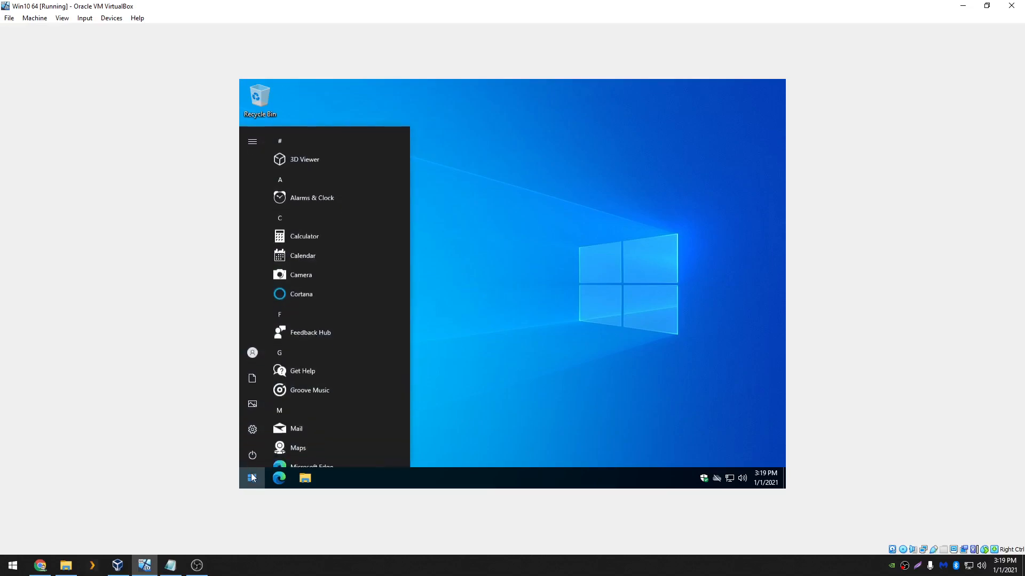
click(254, 430)
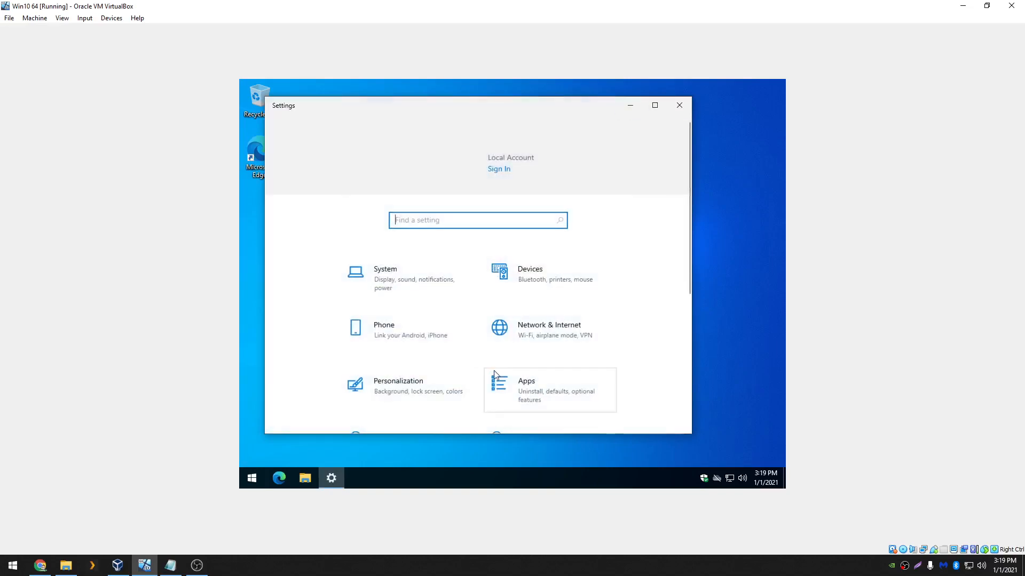
scroll(503, 404, down, 5)
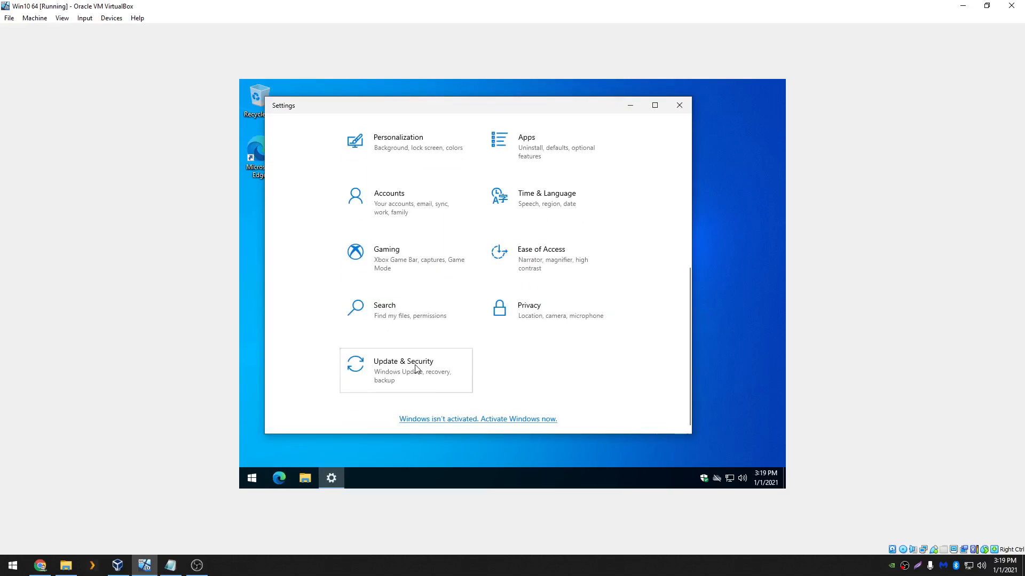
click(411, 370)
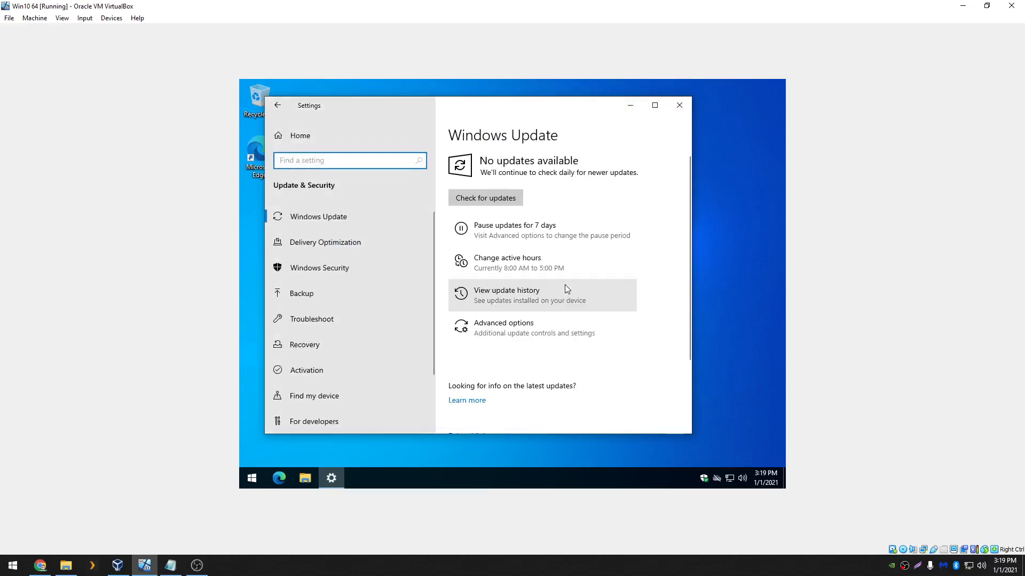
click(483, 196)
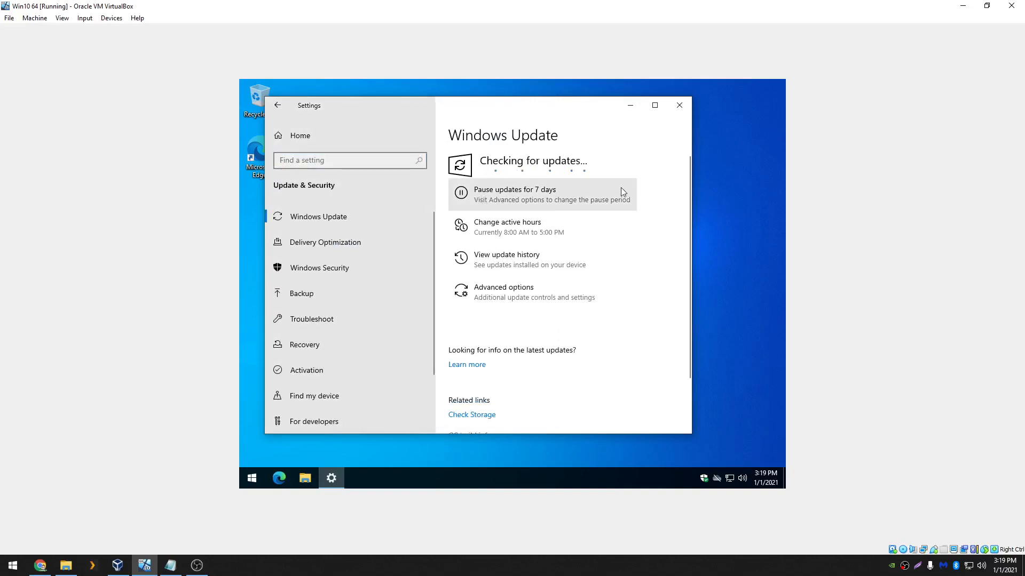
click(679, 107)
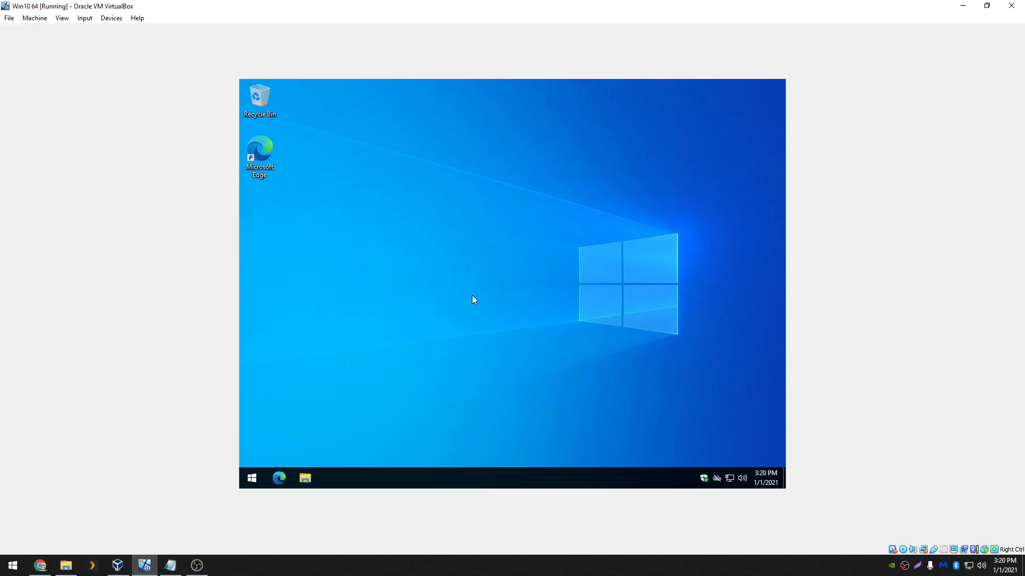
Open the Windows Update page through the Run dialog, review the progress of the updates, and close Settings.
key(super+r)
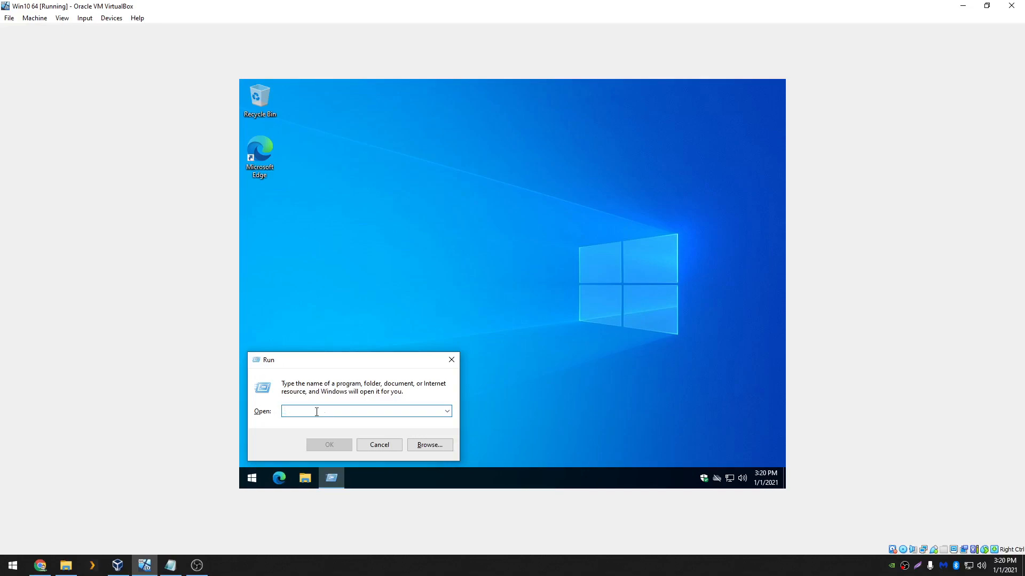
text(conterol)
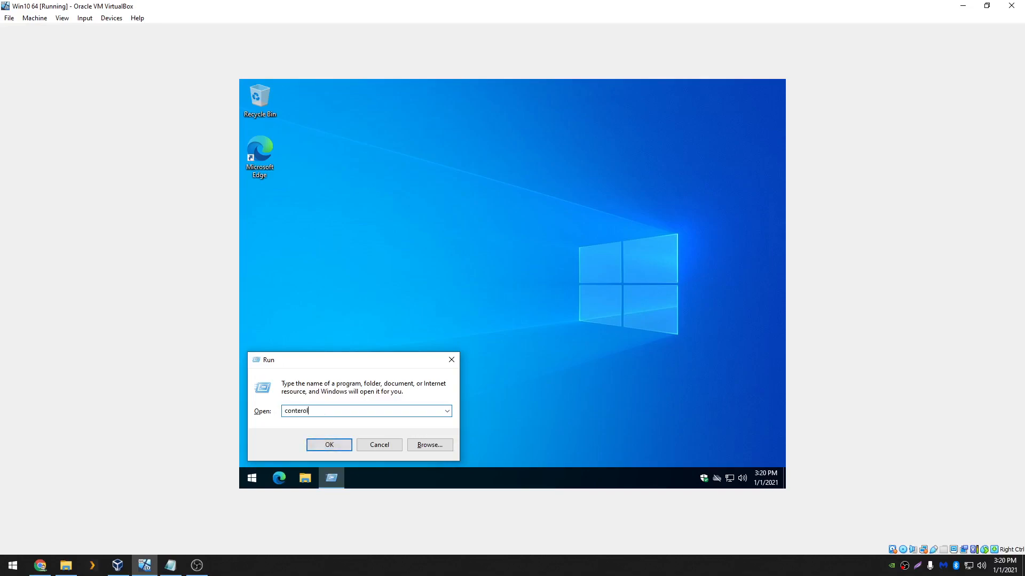
text( update)
click(322, 449)
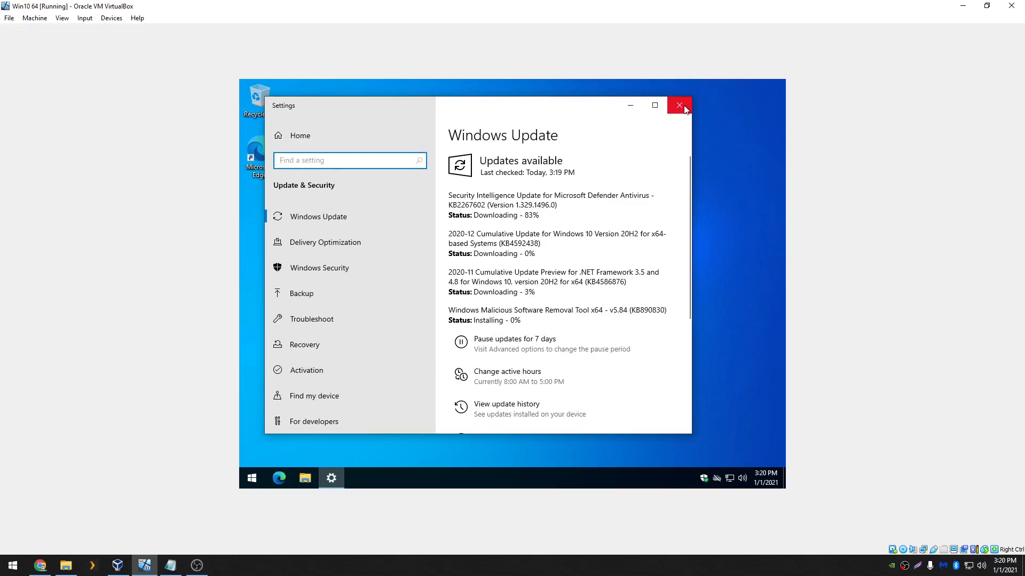
click(321, 450)
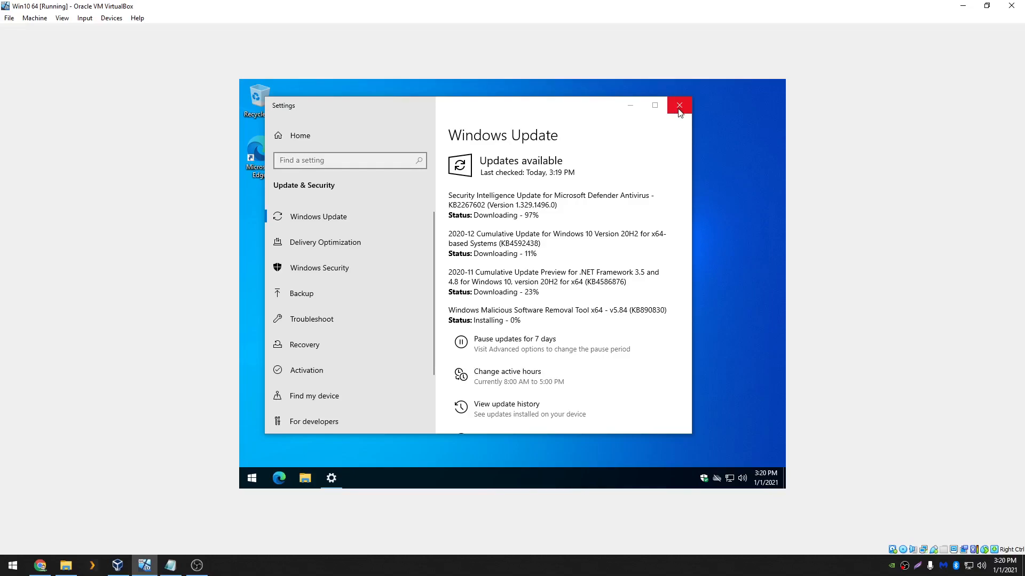
click(679, 106)
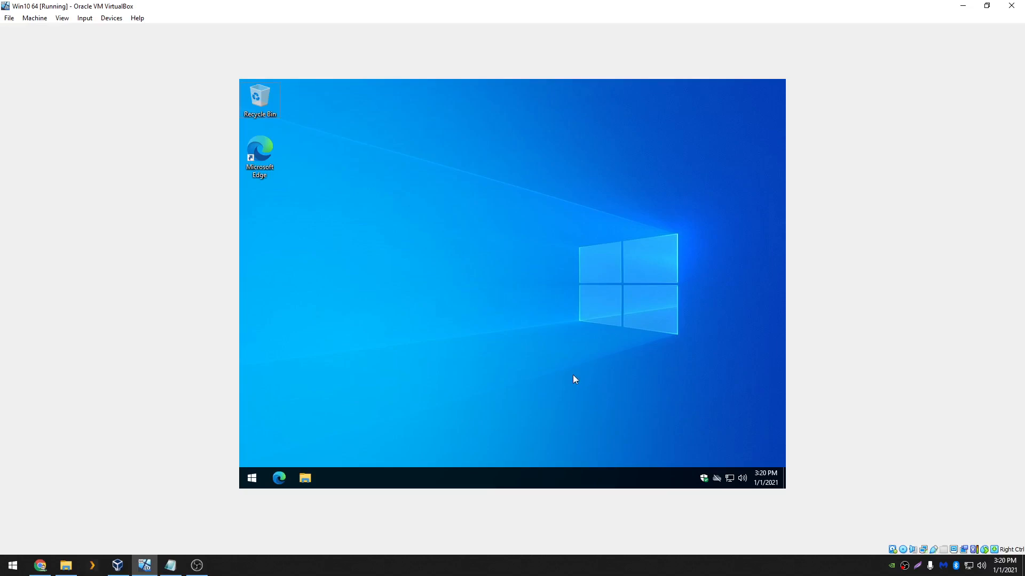
Open Programs and Features with the Run command "appwiz.cpl", uninstall Microsoft OneDrive, allowing it to make changes, and close the window.
key(super+r)
text(app)
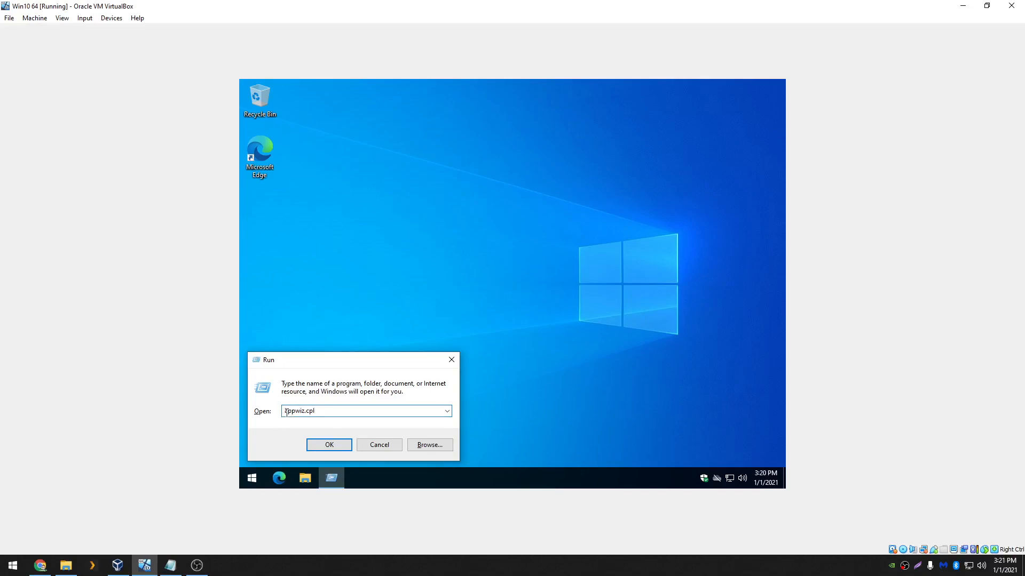
click(328, 446)
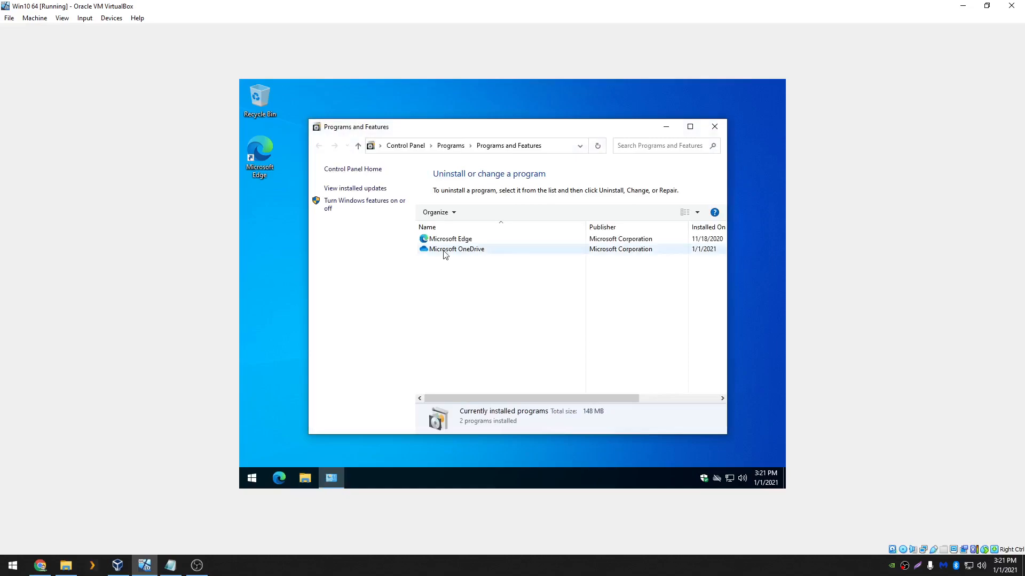
click(450, 250)
click(491, 215)
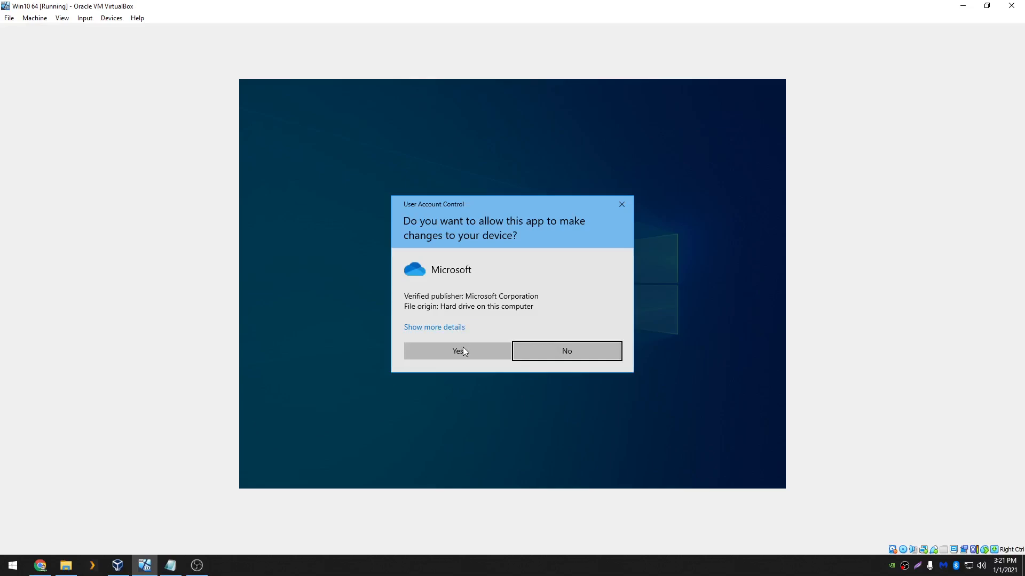
click(463, 353)
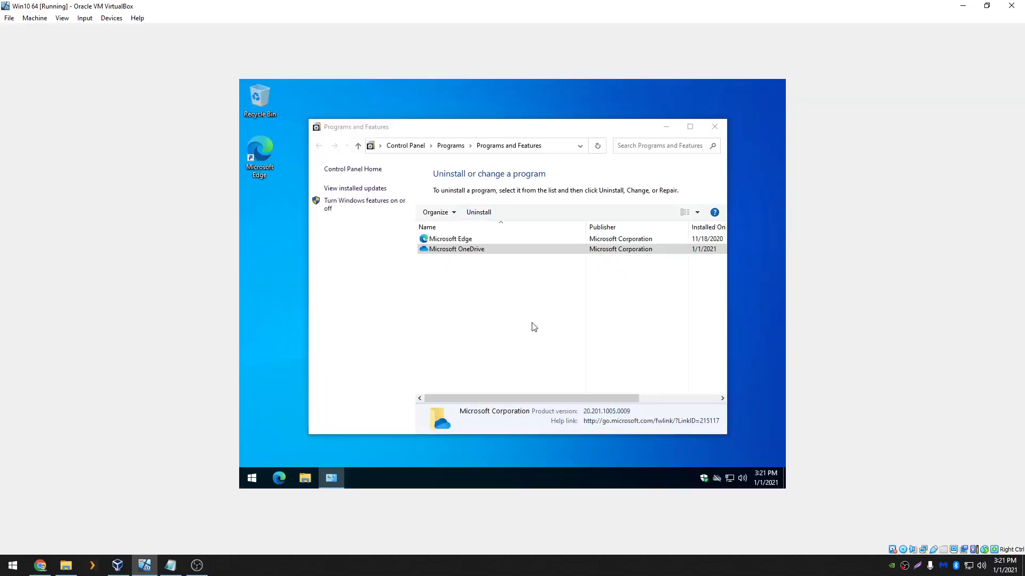
click(715, 127)
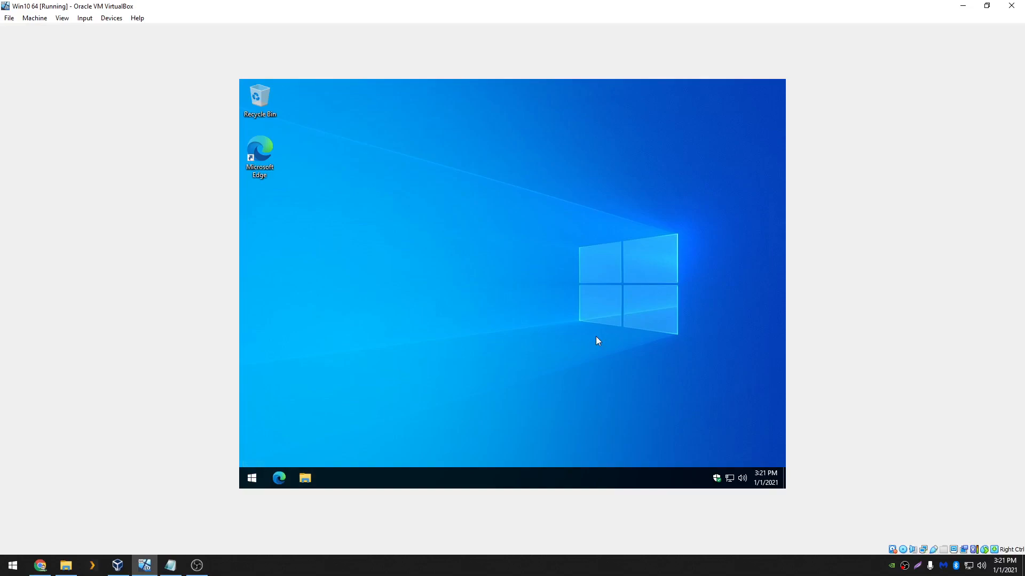
Open the Apps & features page in Settings and maximize the window.
click(252, 479)
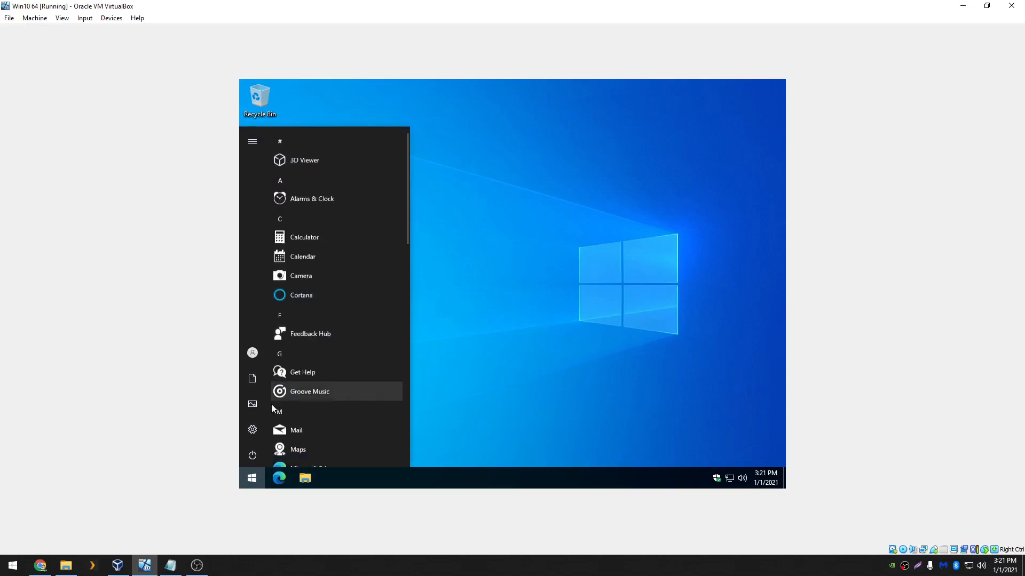
click(248, 431)
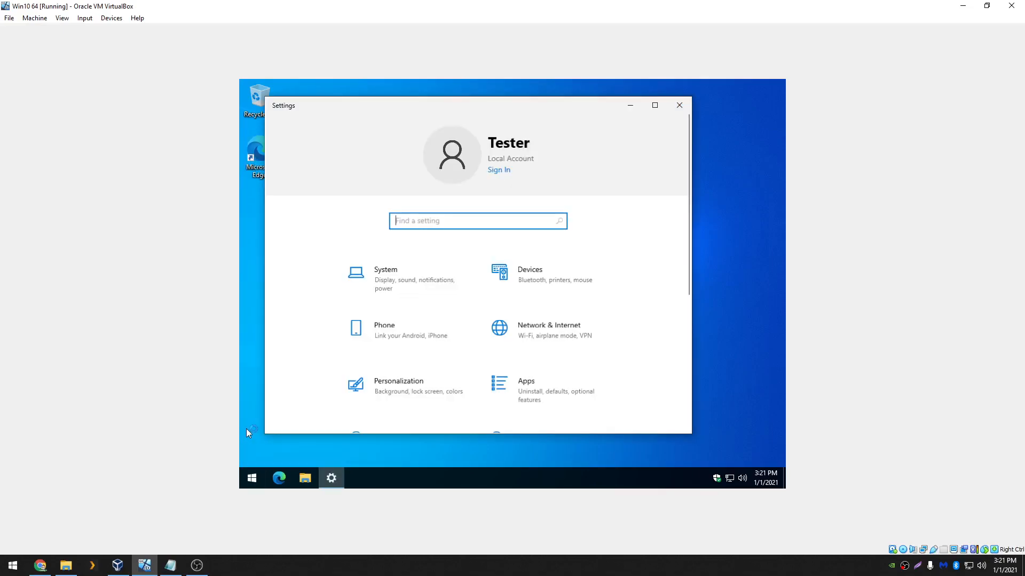
scroll(581, 288, down, 5)
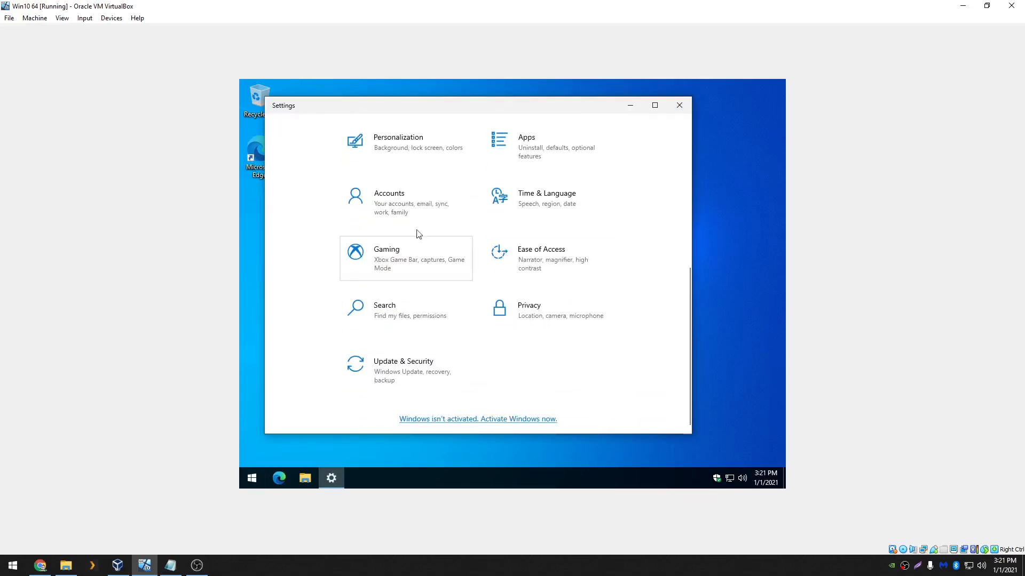
click(553, 160)
scroll(614, 330, down, 10)
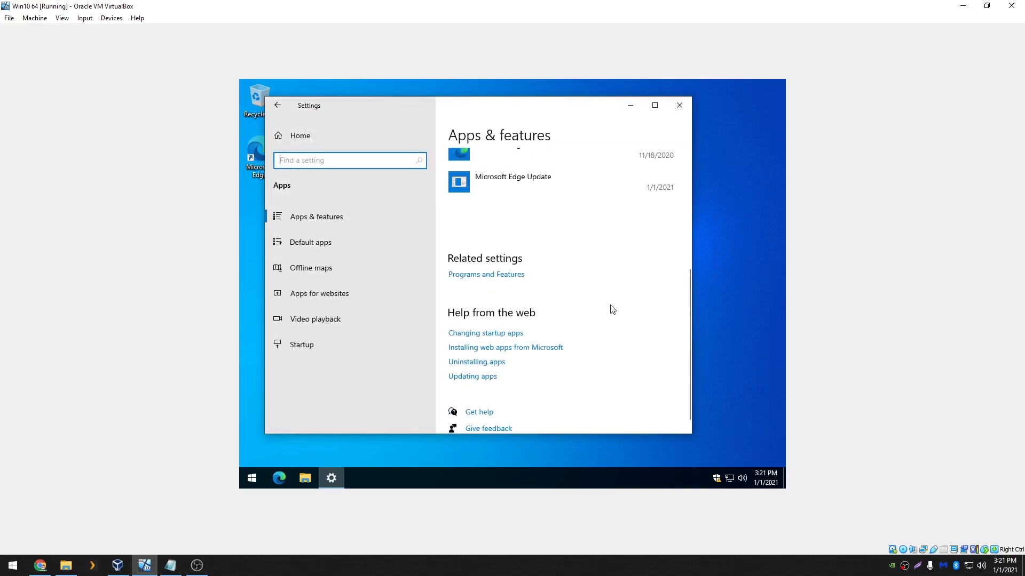
click(654, 105)
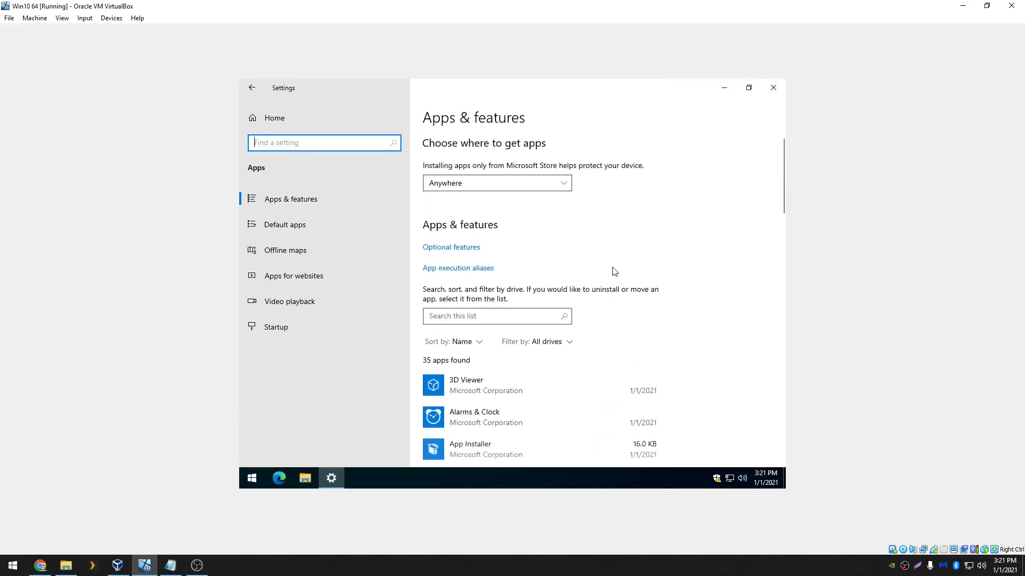
Uninstall the Feedback Hub app from the Apps & features list.
scroll(608, 270, down, 3)
scroll(522, 331, down, 2)
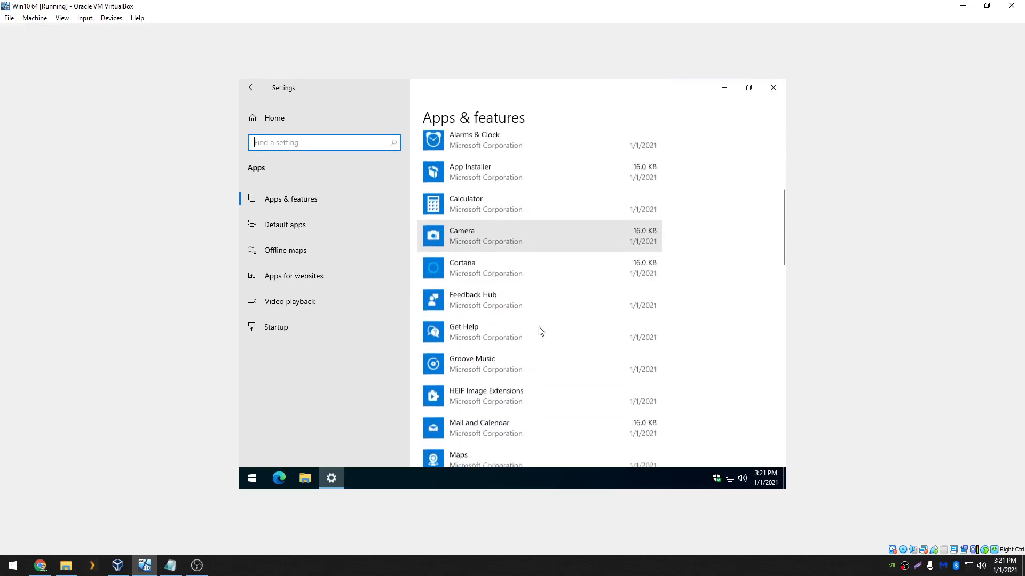
click(483, 284)
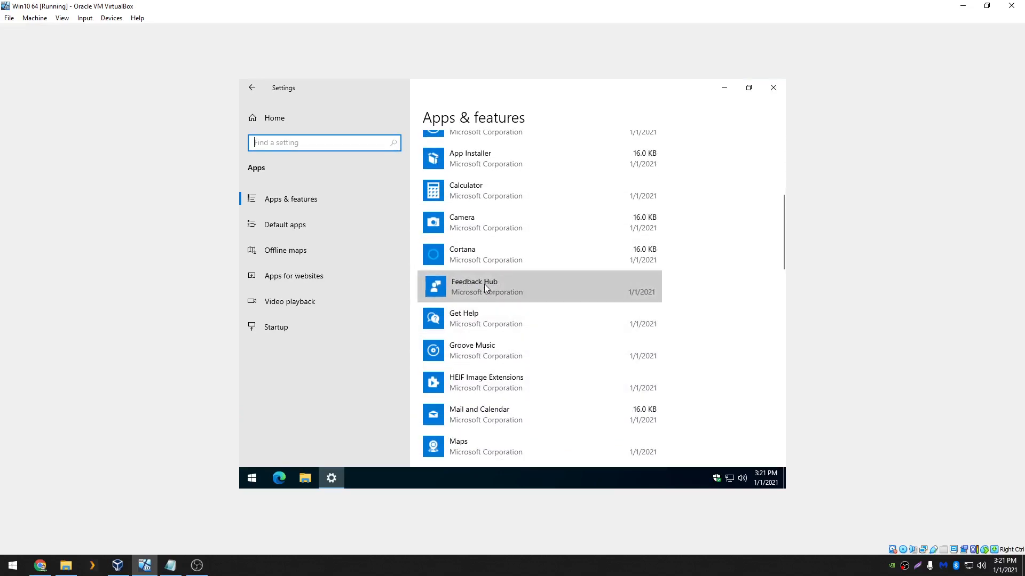
click(626, 332)
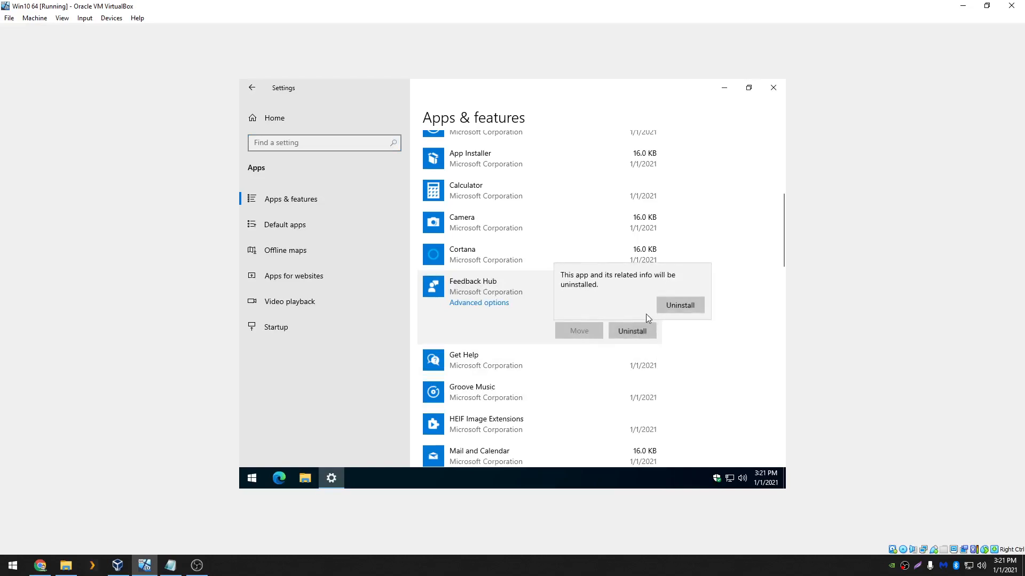
click(673, 308)
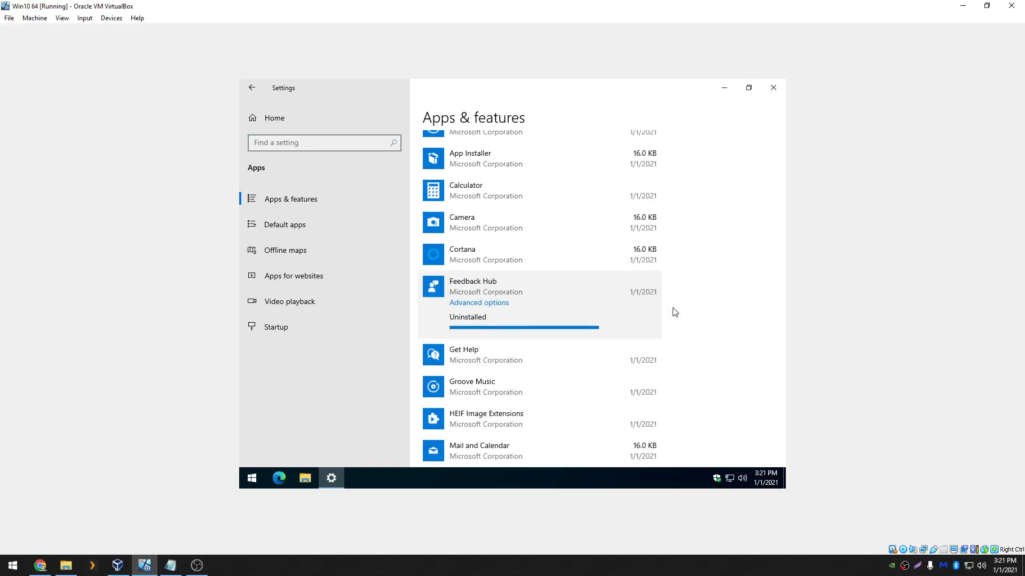
scroll(626, 318, down, 10)
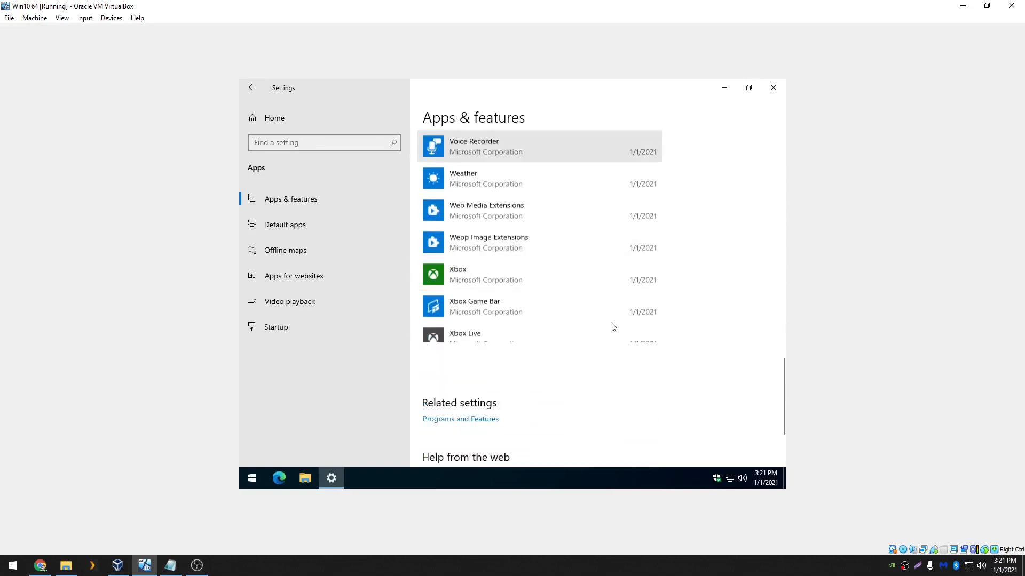
Look through the whole installed apps list for removable apps, expanding the Skype and Photos entries.
scroll(604, 332, up, 6)
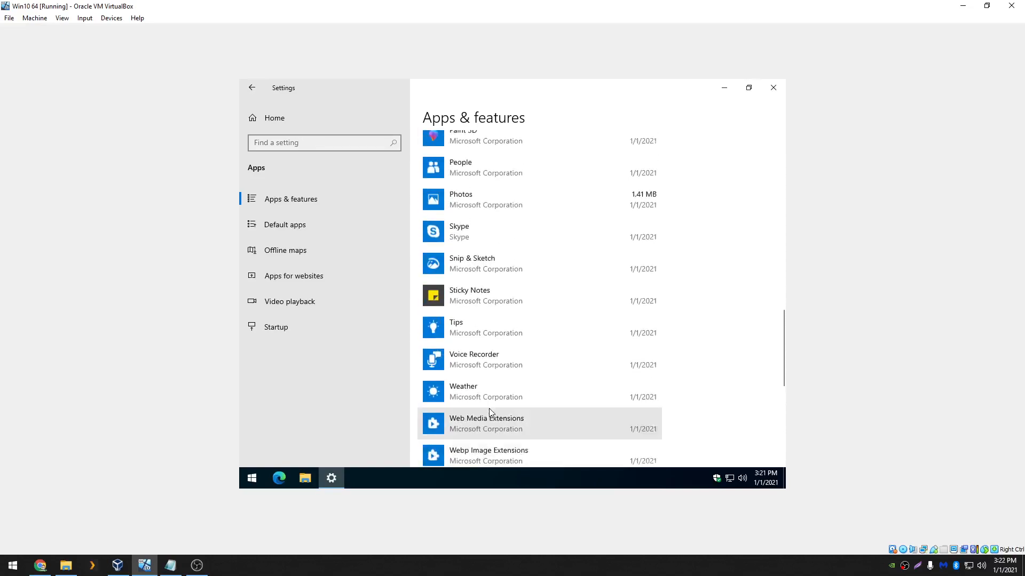
click(481, 275)
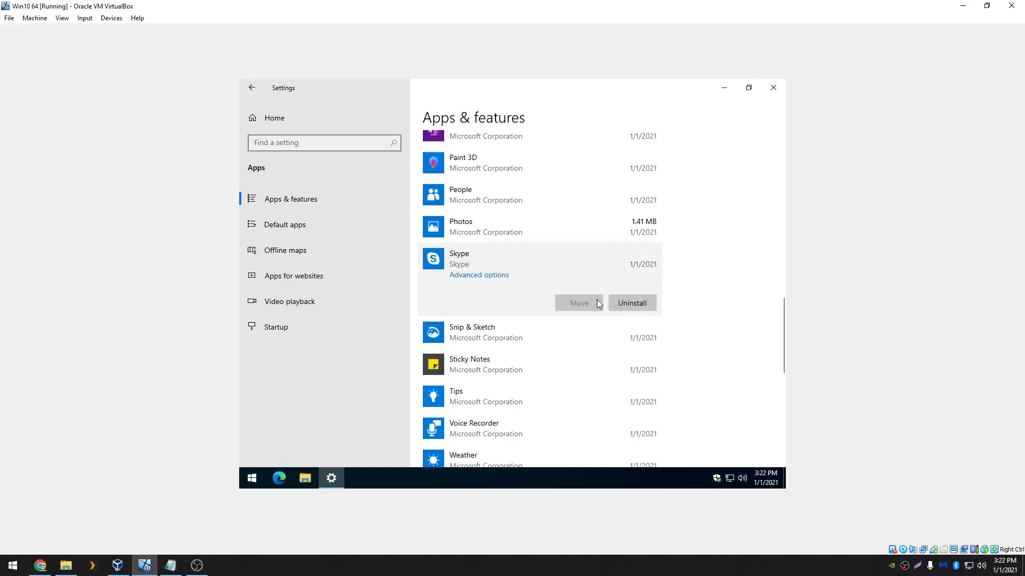
scroll(482, 237, up, 5)
scroll(492, 416, down, 2)
click(621, 350)
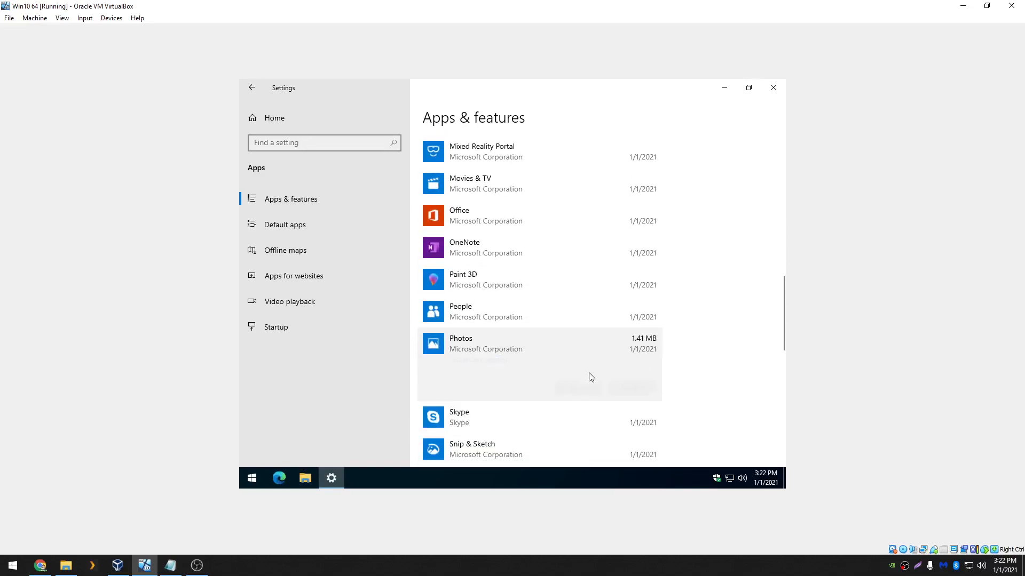
scroll(520, 324, up, 3)
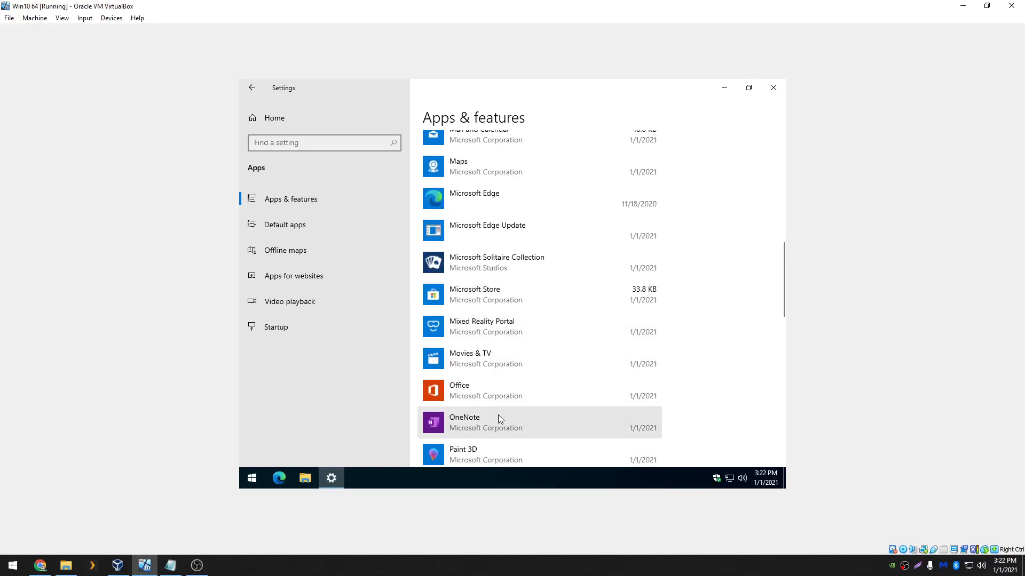
scroll(498, 418, up, 5)
scroll(499, 417, up, 4)
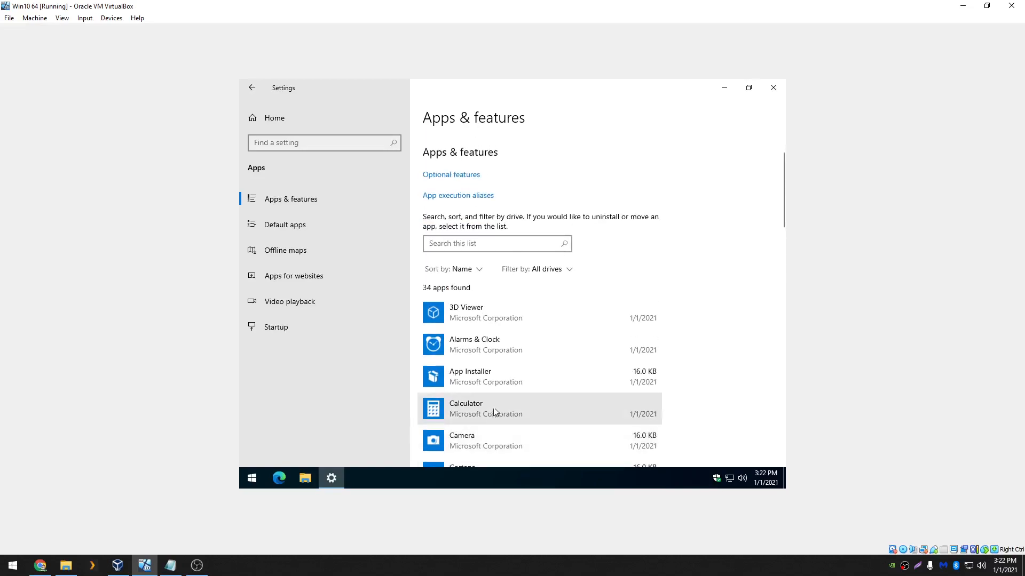
scroll(494, 324, down, 14)
scroll(499, 267, down, 6)
scroll(533, 353, up, 4)
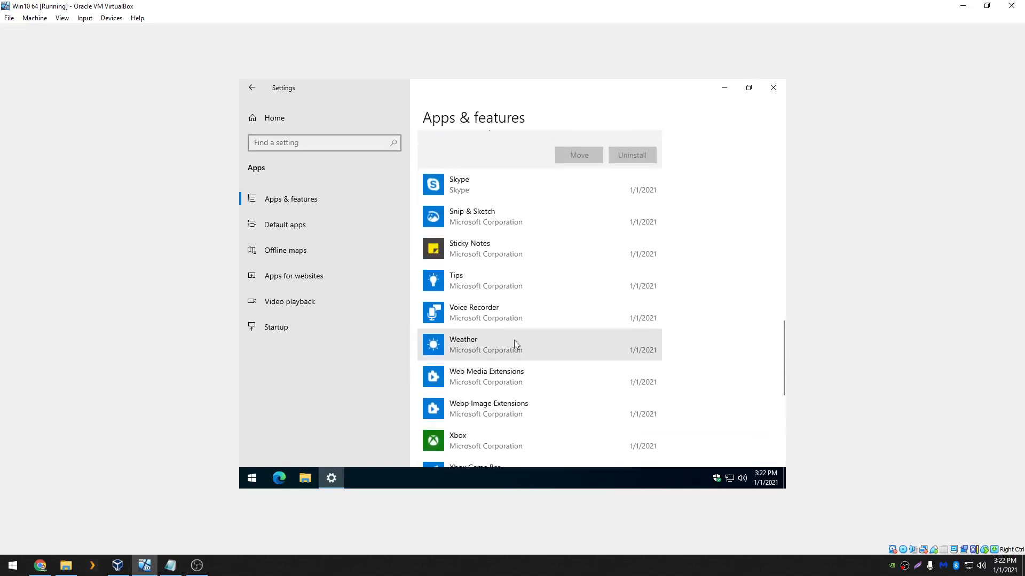
Uninstall the Tips and Sticky Notes apps from the Apps & features list.
click(479, 275)
click(632, 283)
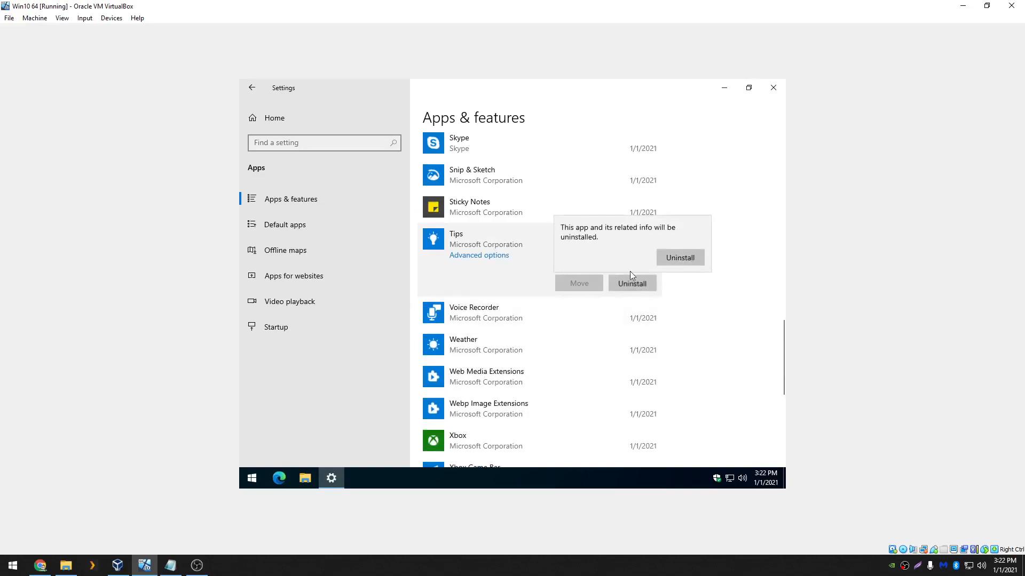
click(671, 261)
click(511, 200)
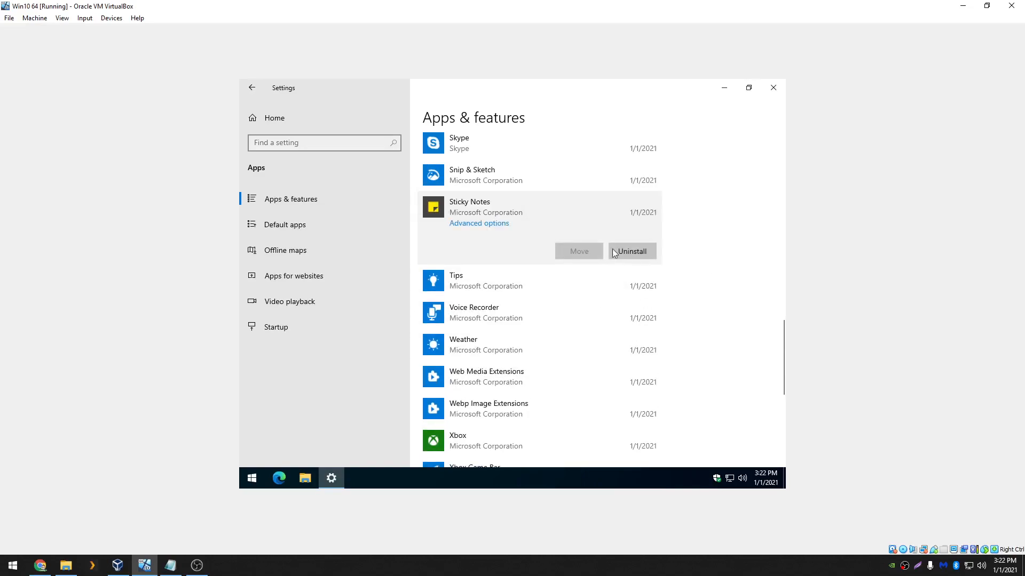
click(632, 251)
click(673, 223)
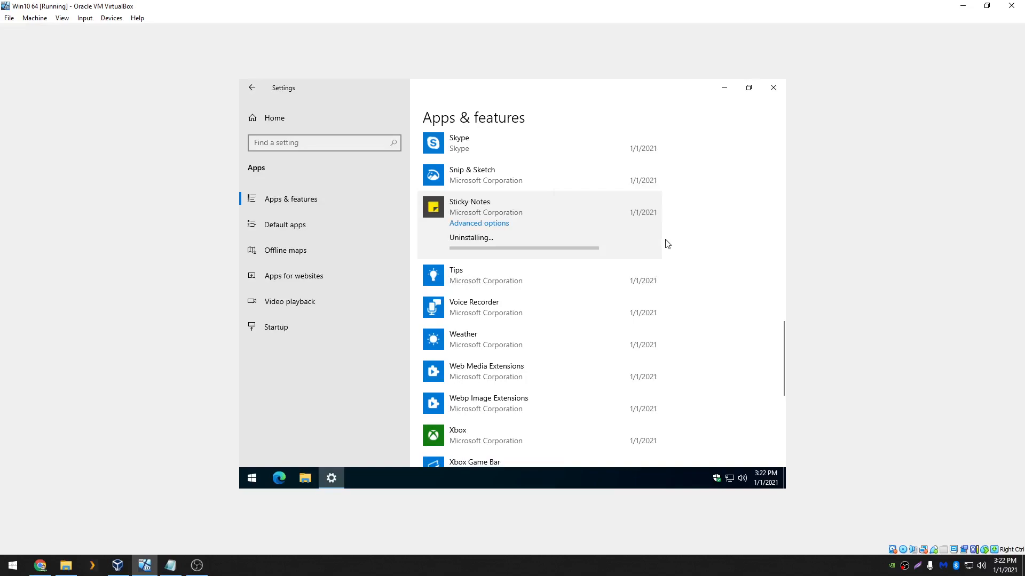
Bring up the uninstall prompt for Snip & Sketch, dismiss it without uninstalling, and close Settings.
click(599, 182)
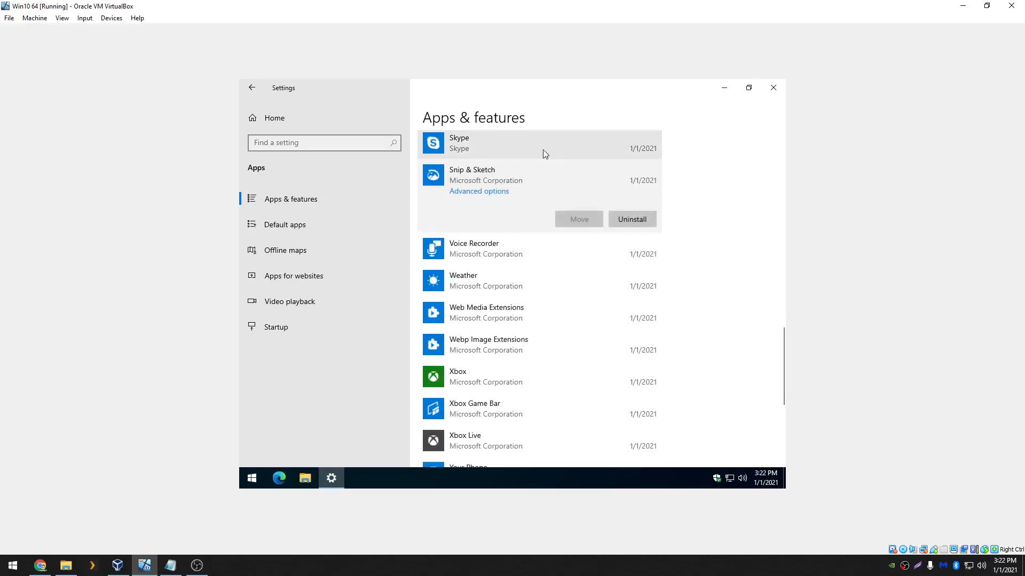
click(636, 221)
click(750, 167)
key(alt+F4)
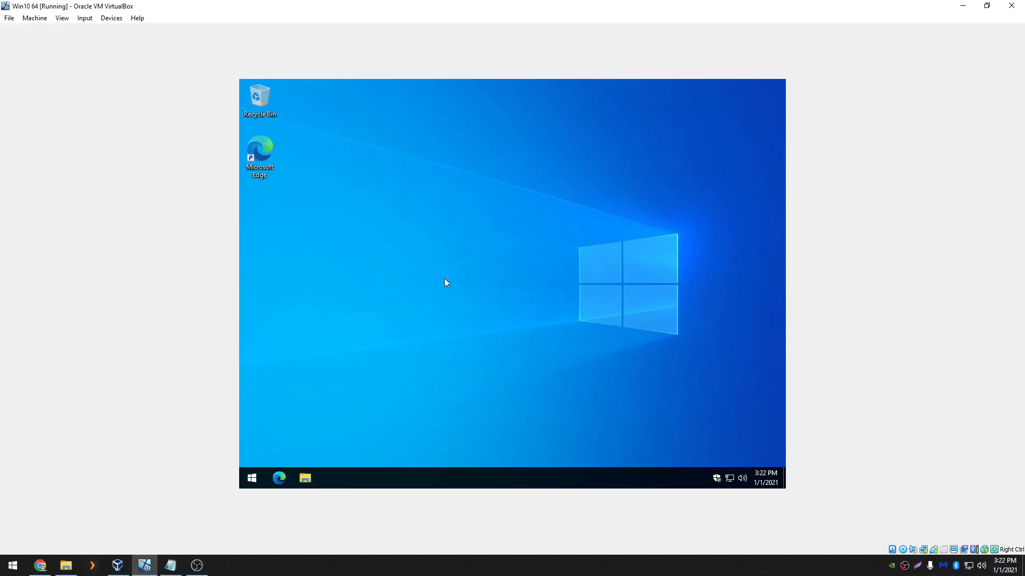
Open Task Manager from the taskbar and expand it to the detailed view.
right_click(418, 477)
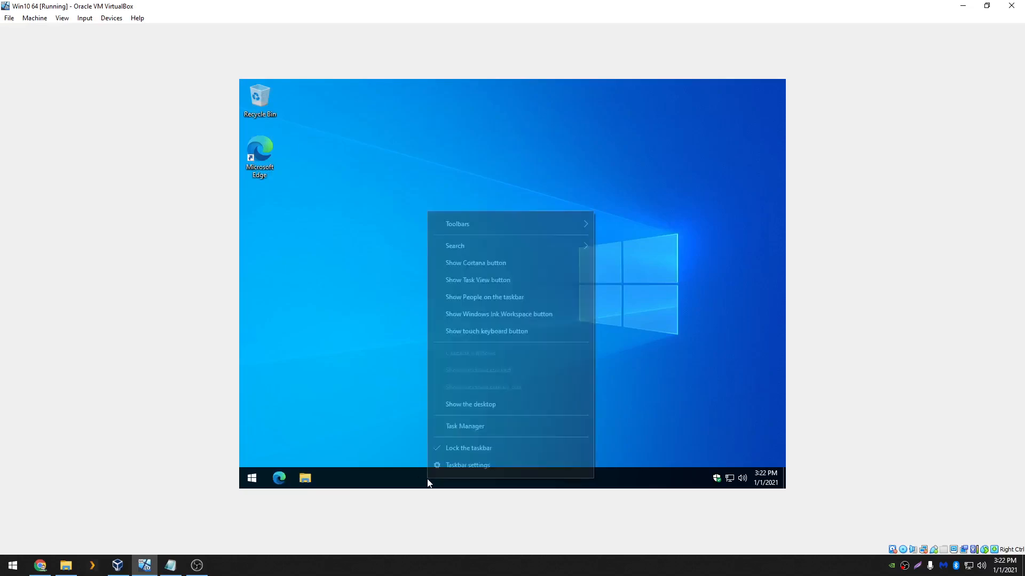
click(462, 430)
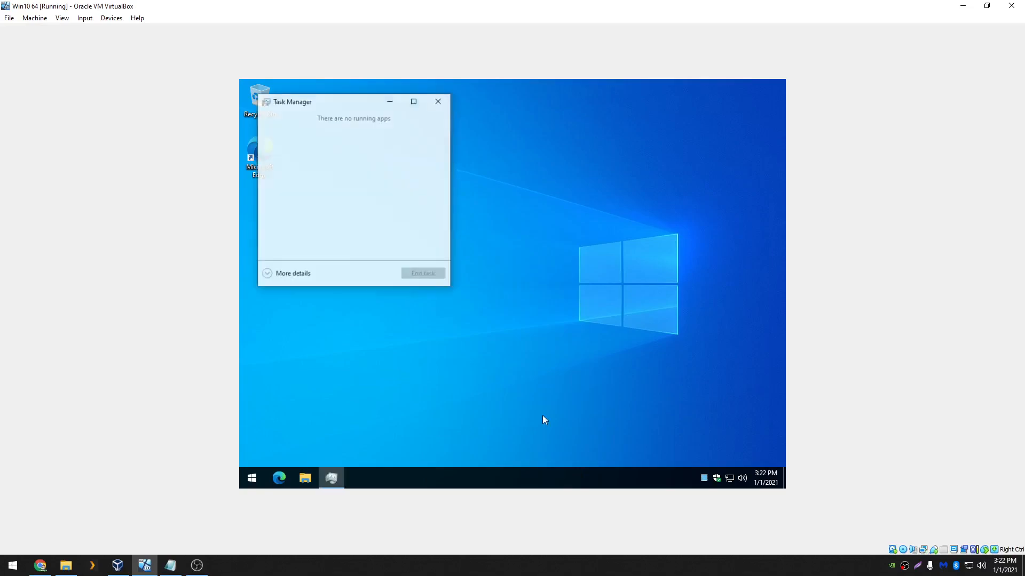
right_click(493, 484)
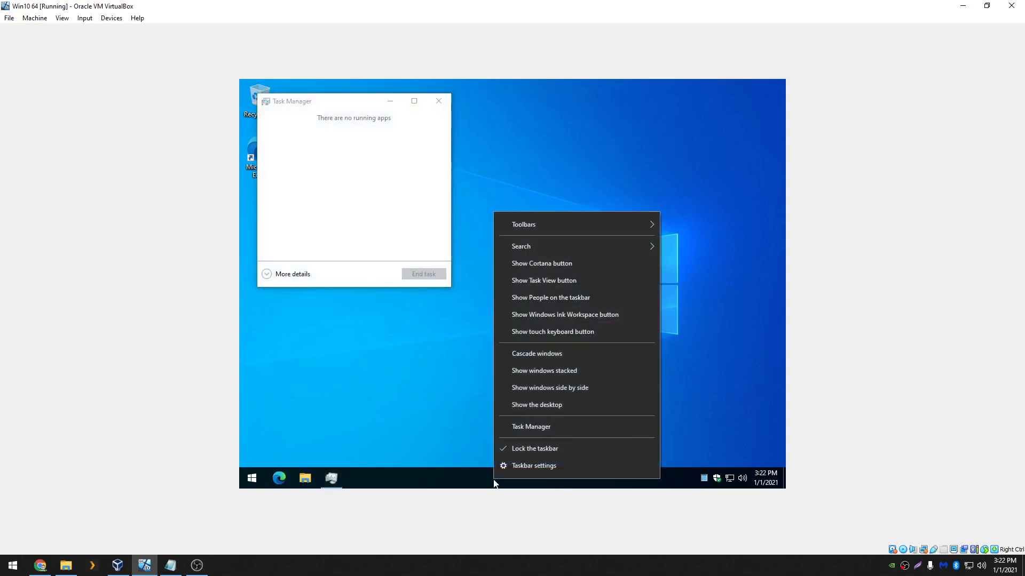
click(529, 428)
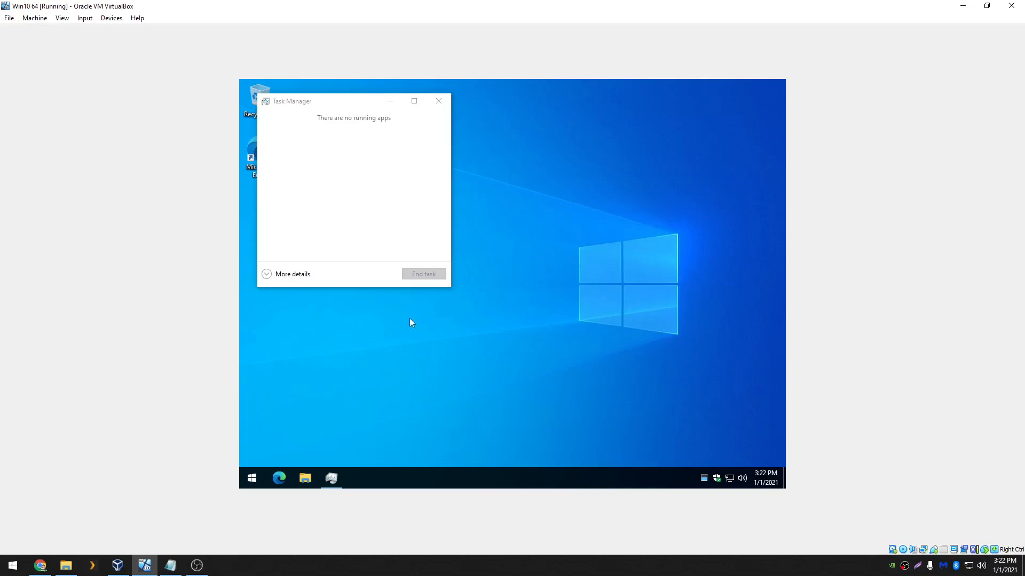
click(319, 274)
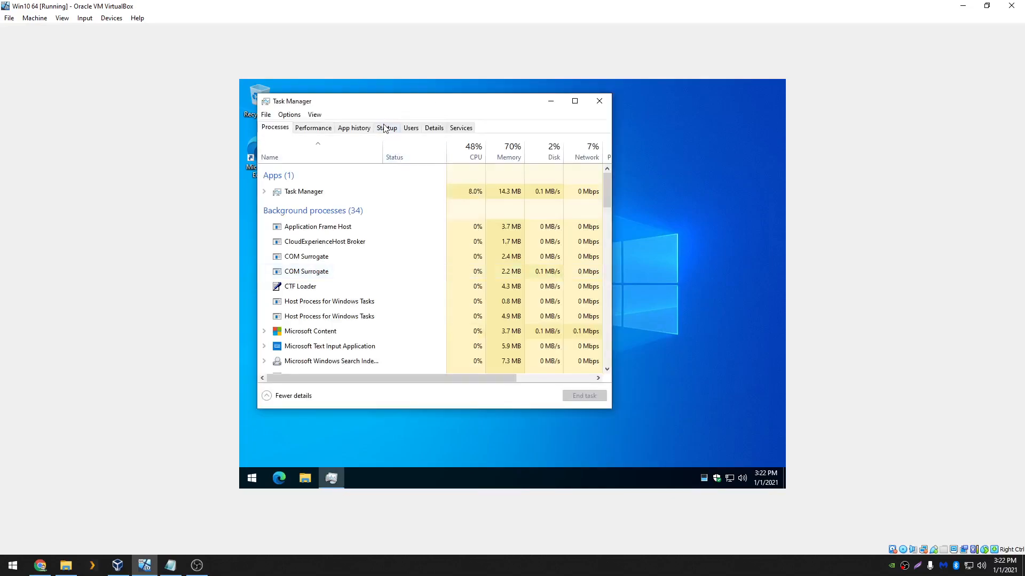
click(294, 396)
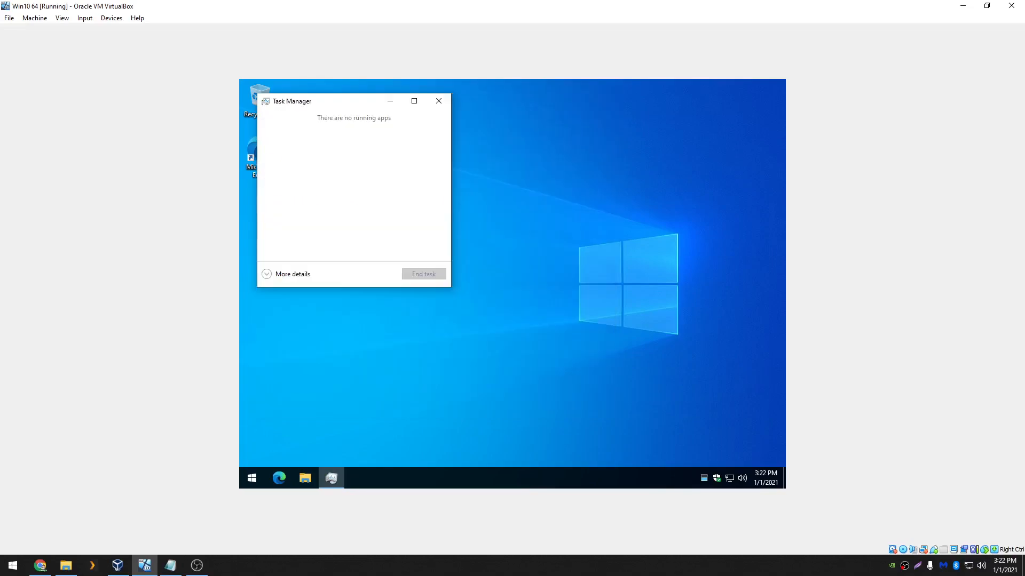
click(297, 273)
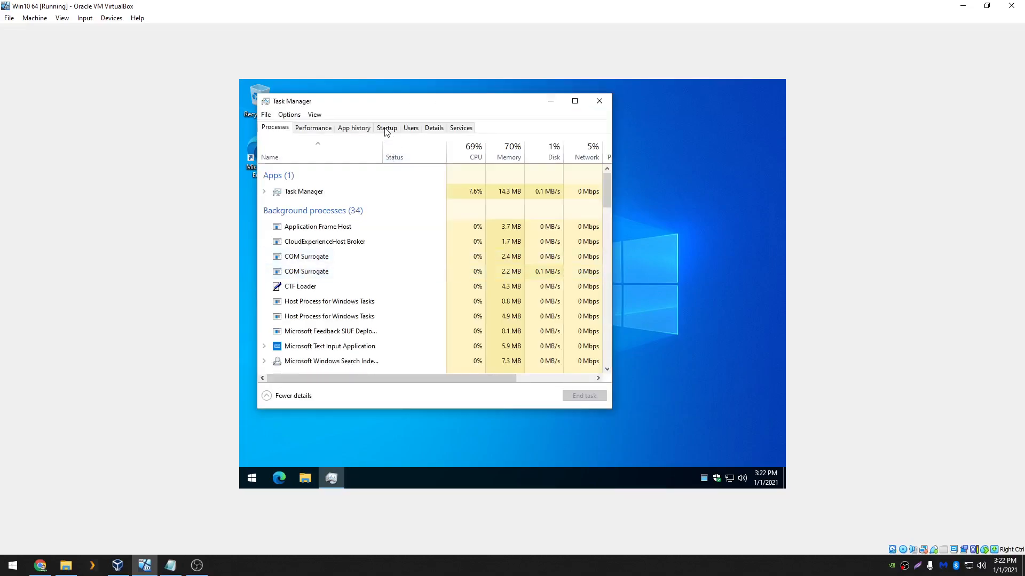
Disable the Windows Security notification startup item in Task Manager, and close Task Manager.
click(386, 129)
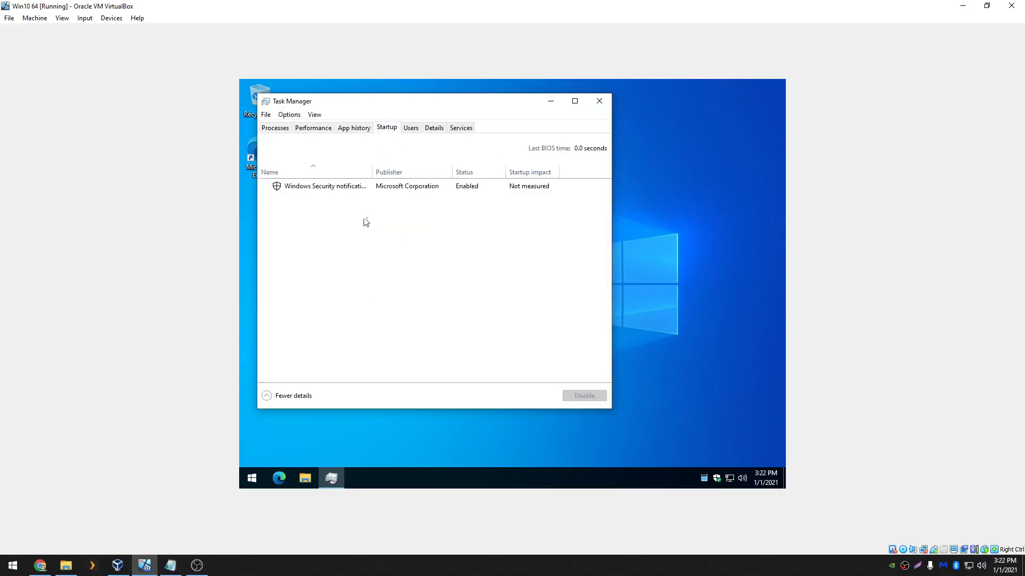
right_click(338, 188)
click(361, 266)
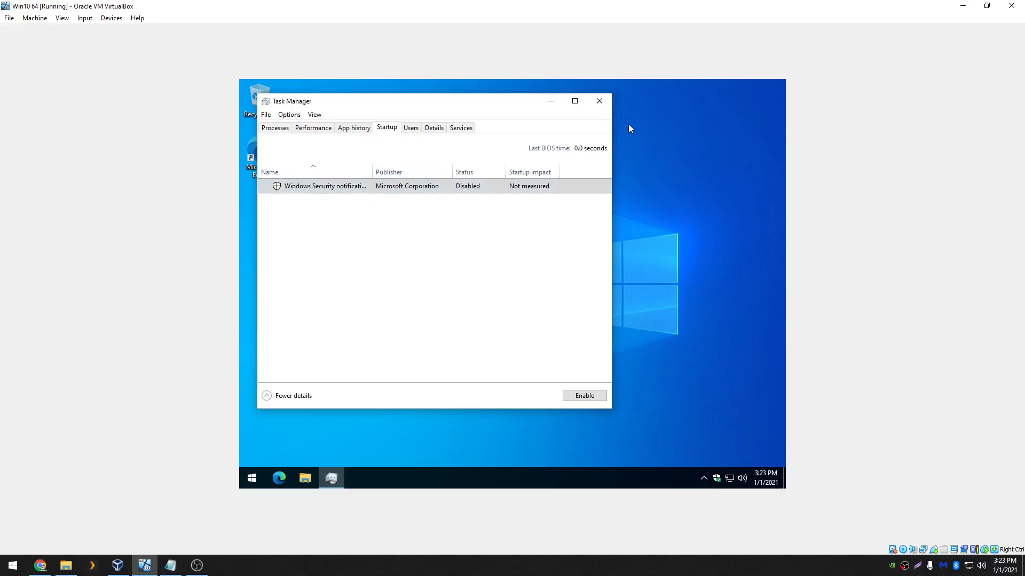
click(599, 106)
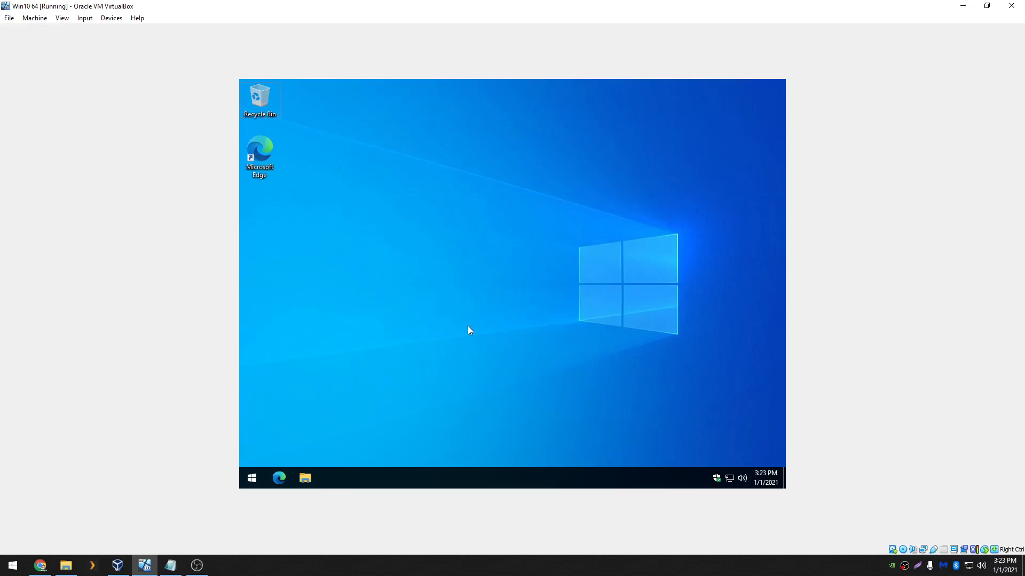
Open Computer Management with the Run command "compmgmt.msc" and expand the Task Scheduler Library.
key(super+r)
text(compmgmt.msc)
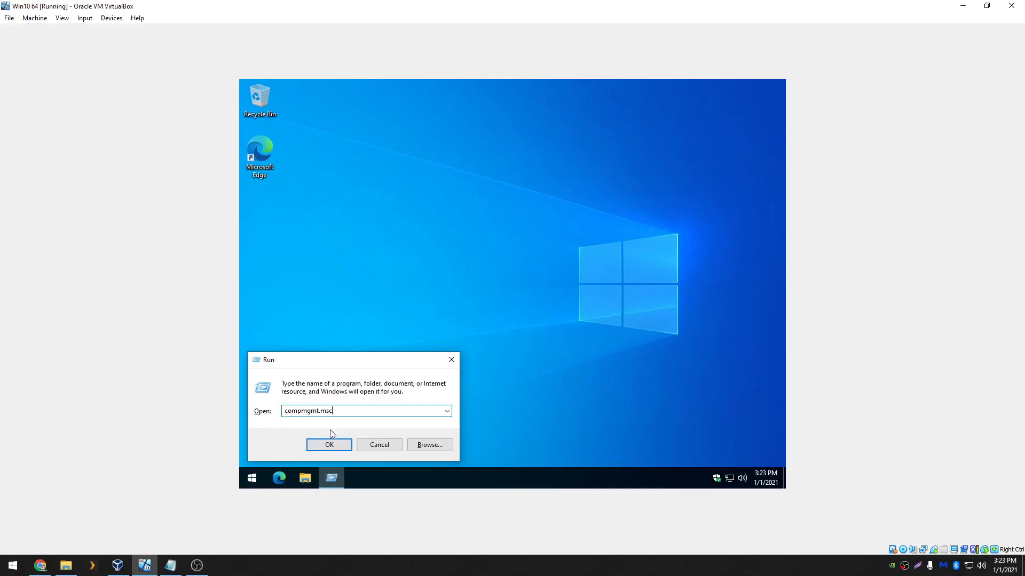
click(330, 446)
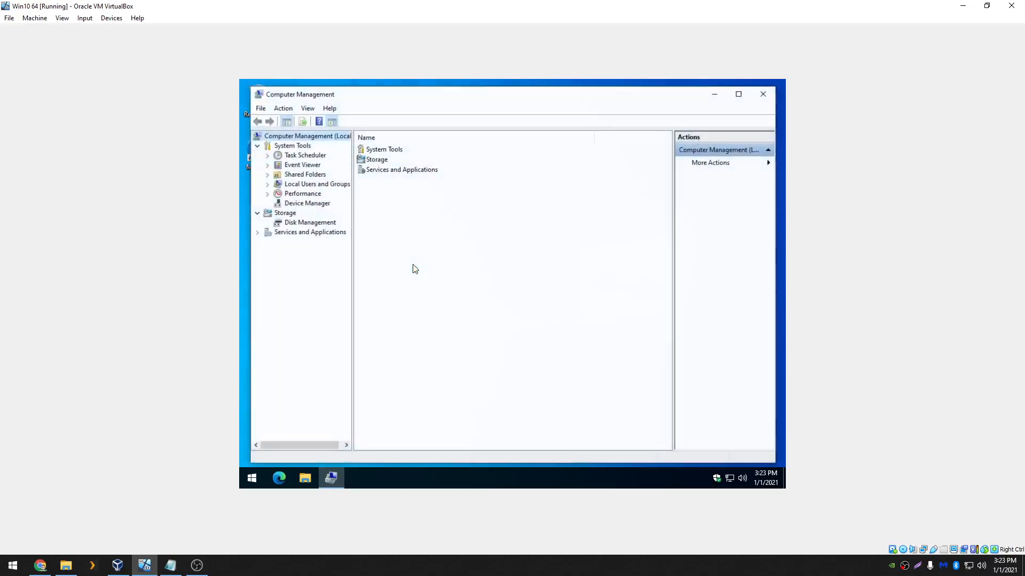
click(268, 156)
click(301, 165)
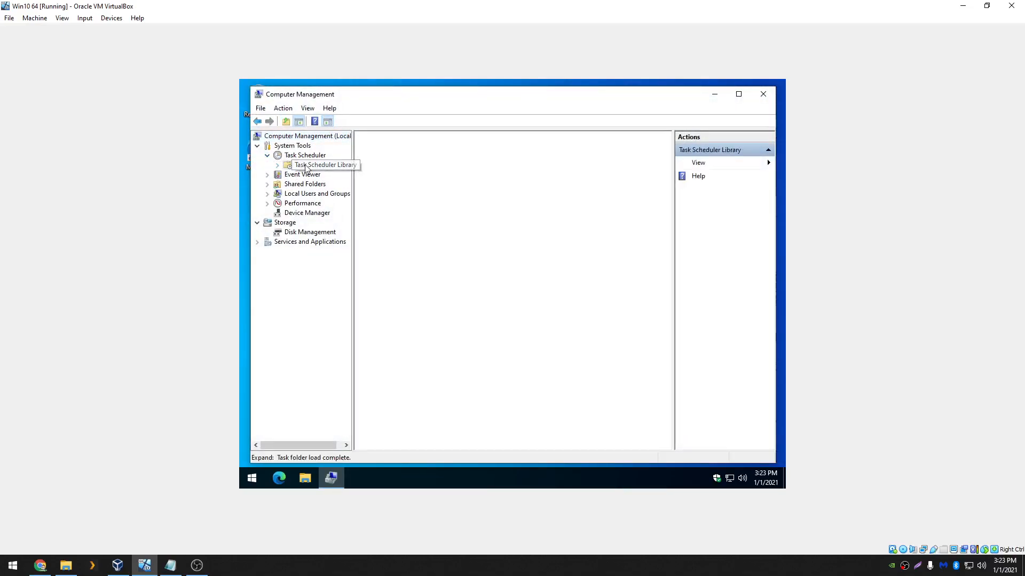
click(277, 165)
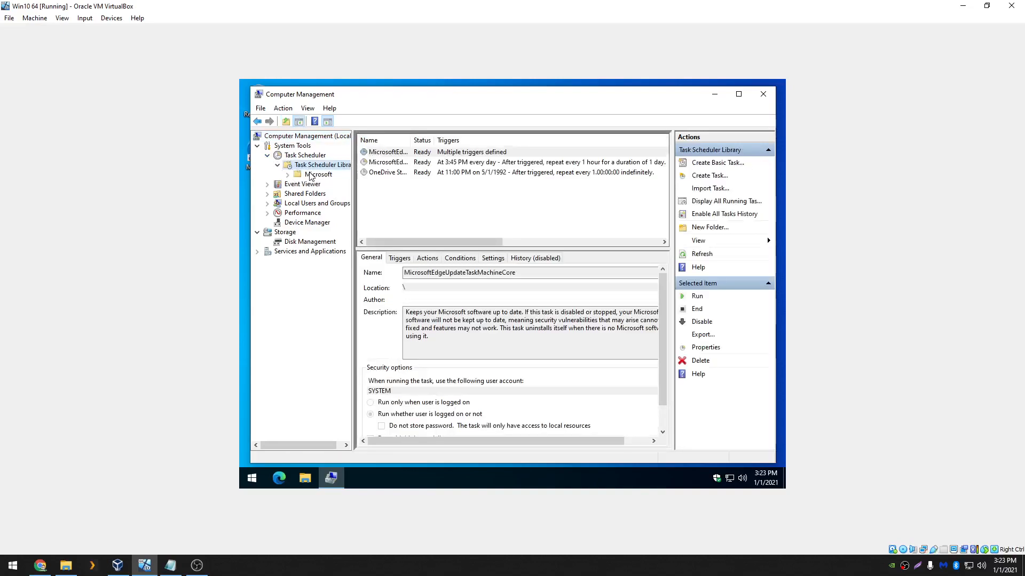
Widen the task name column and delete the OneDrive Standalone Update task from the Task Scheduler Library.
drag(409, 140, 485, 140)
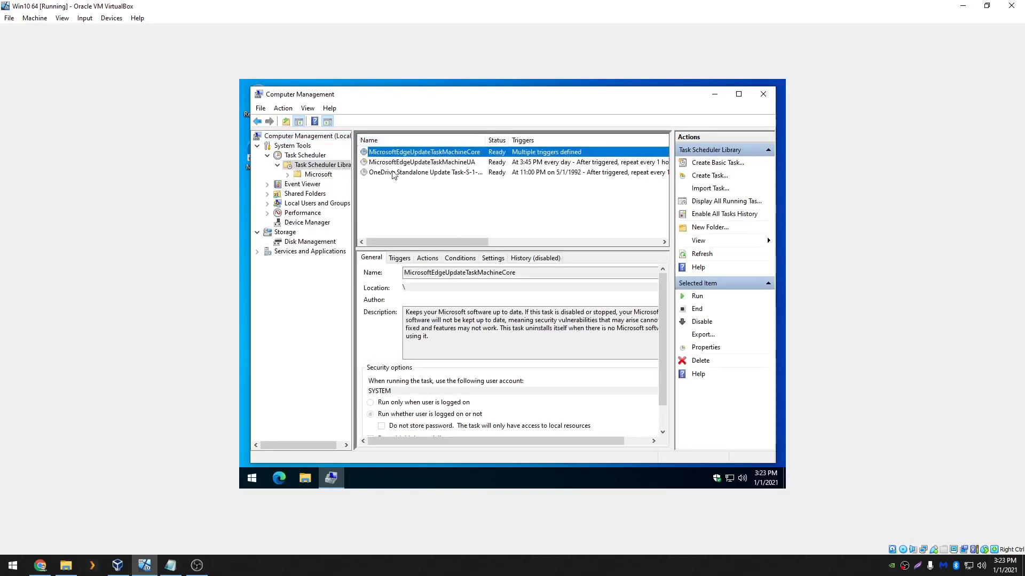
click(411, 182)
double_click(436, 209)
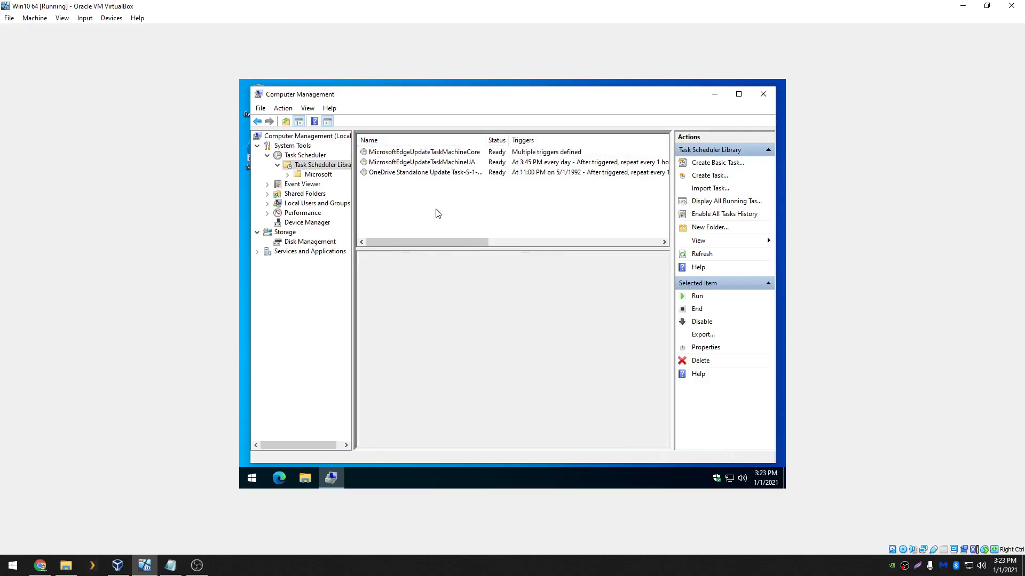
key(Delete)
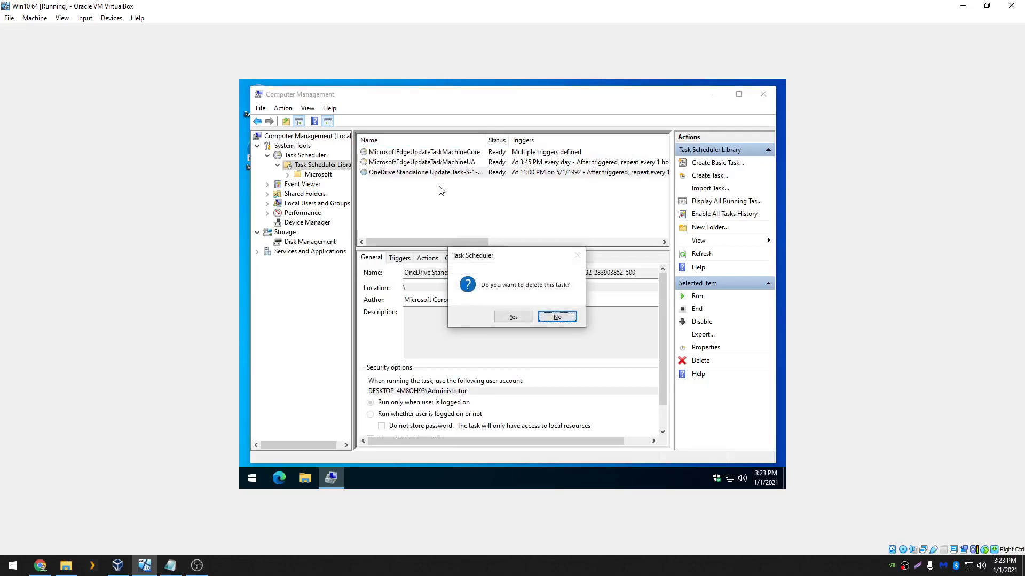
click(513, 316)
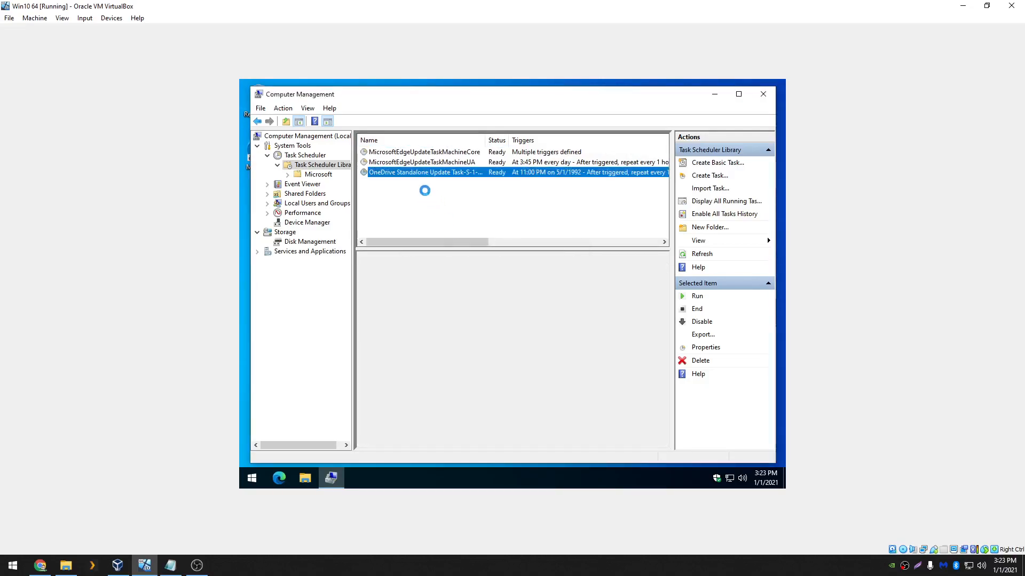
Review the MicrosoftEdgeUpdateTaskMachineUA and MicrosoftEdgeUpdateTaskMachineCore tasks, and close Computer Management.
click(407, 162)
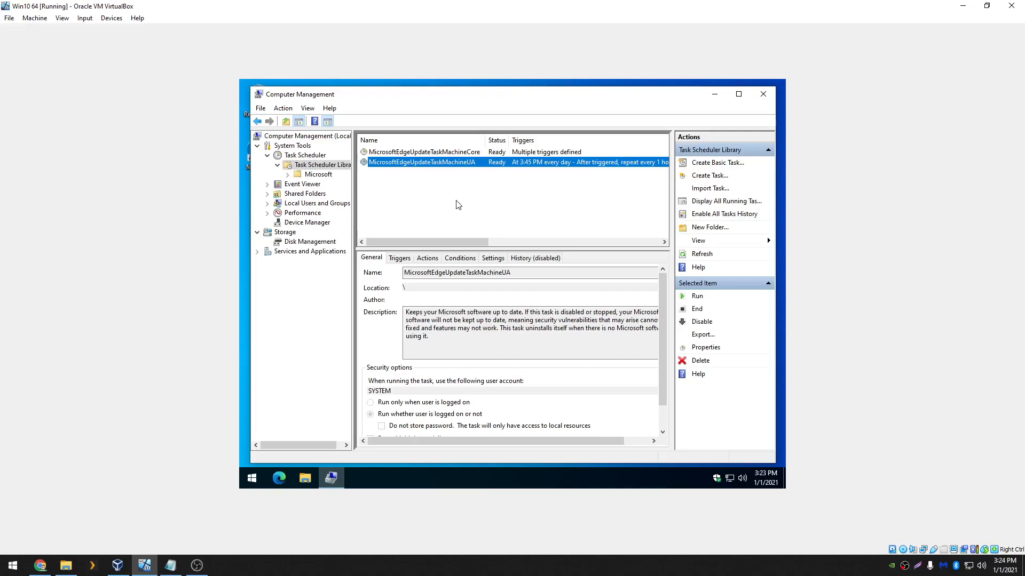
click(419, 153)
click(427, 171)
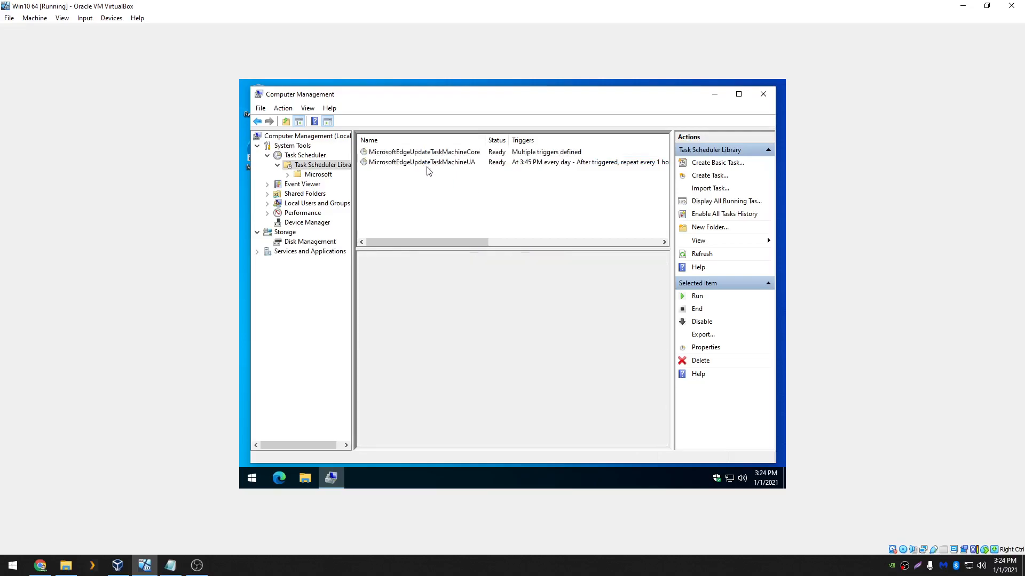
click(445, 200)
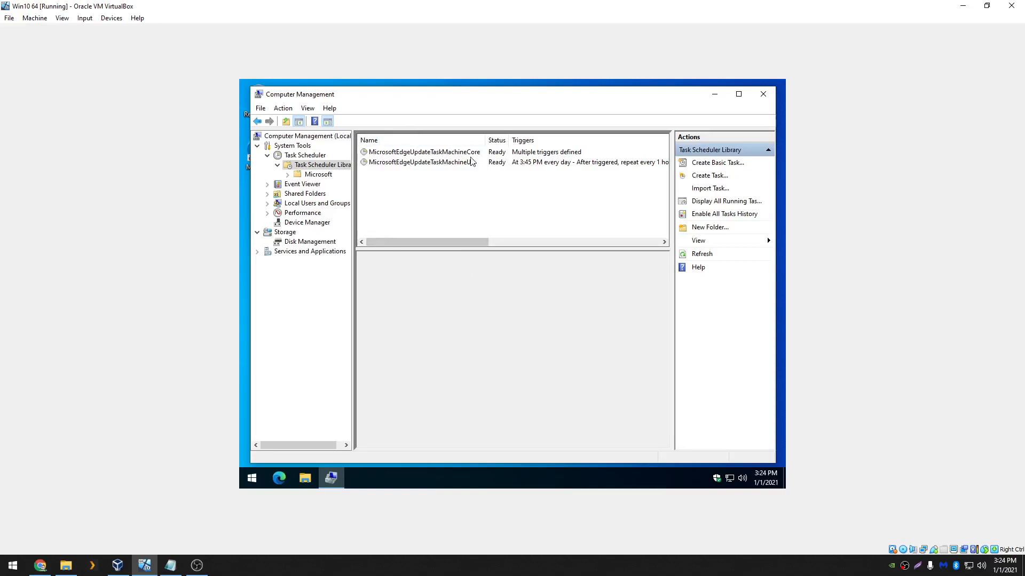
click(763, 95)
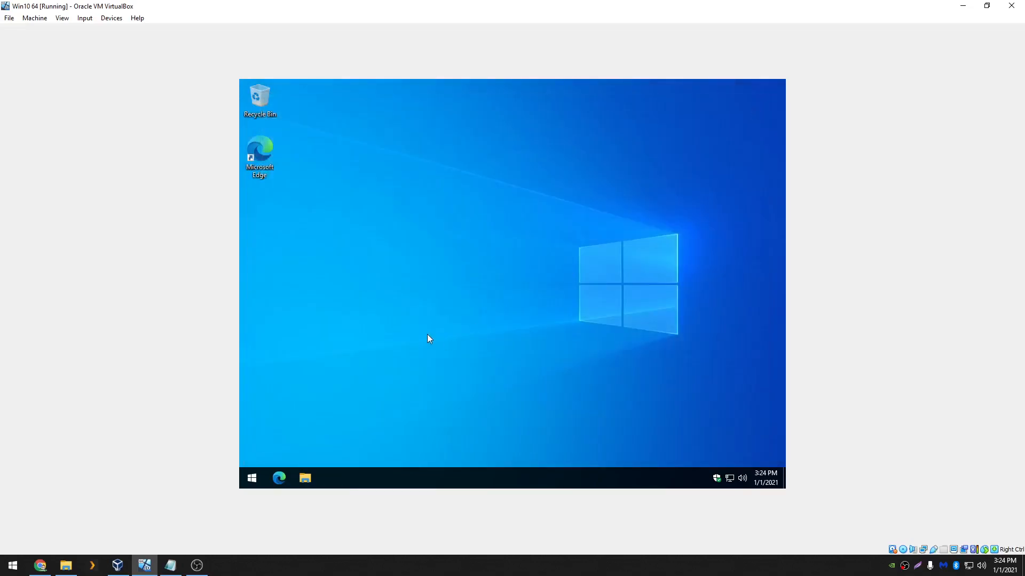
Open the Windows Update page with the Run command "control update".
key(super+r)
text(control upd)
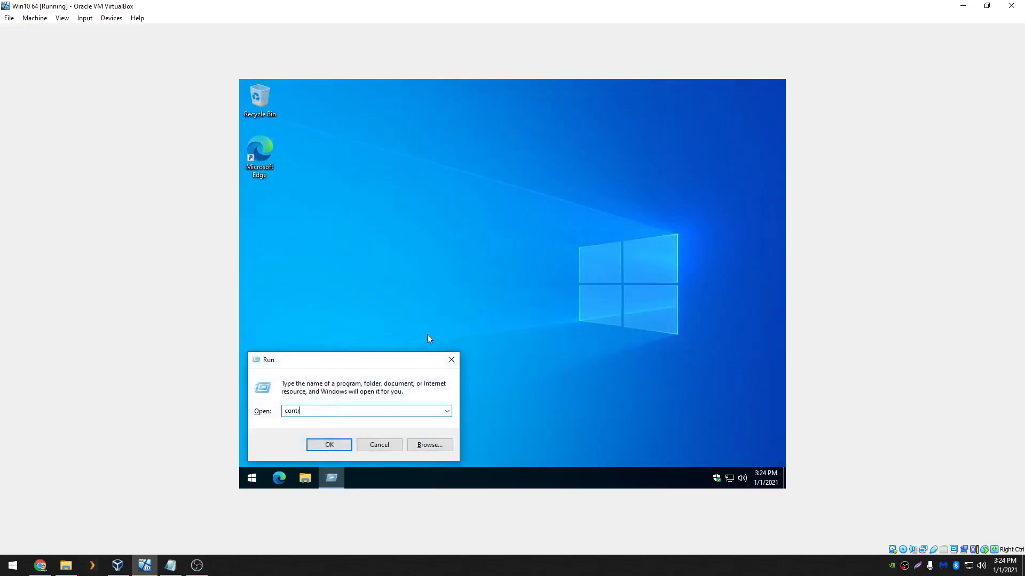
text(ate)
key(Return)
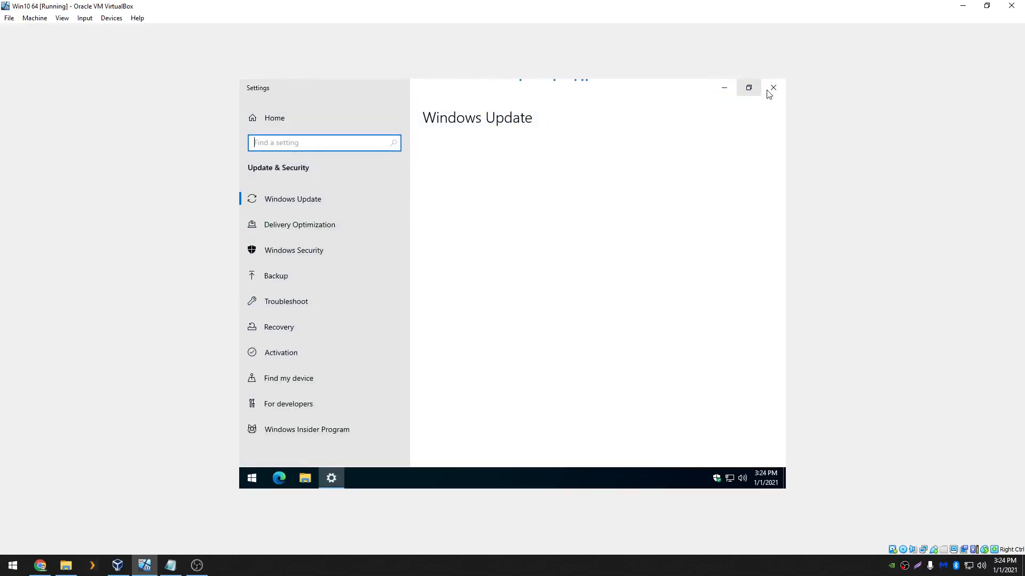
Close the Windows Update page in Settings and open Device Manager.
click(774, 89)
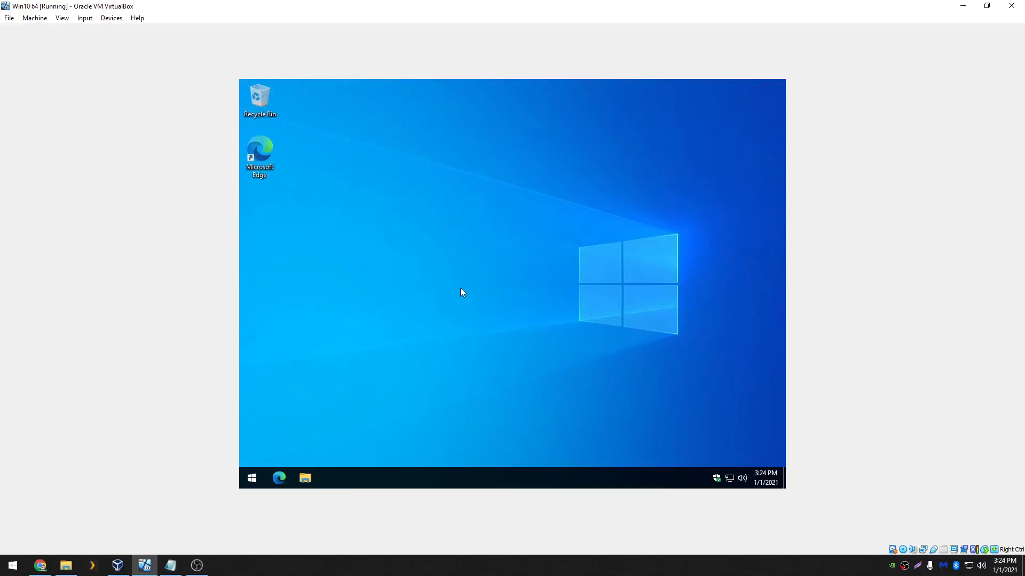
right_click(251, 478)
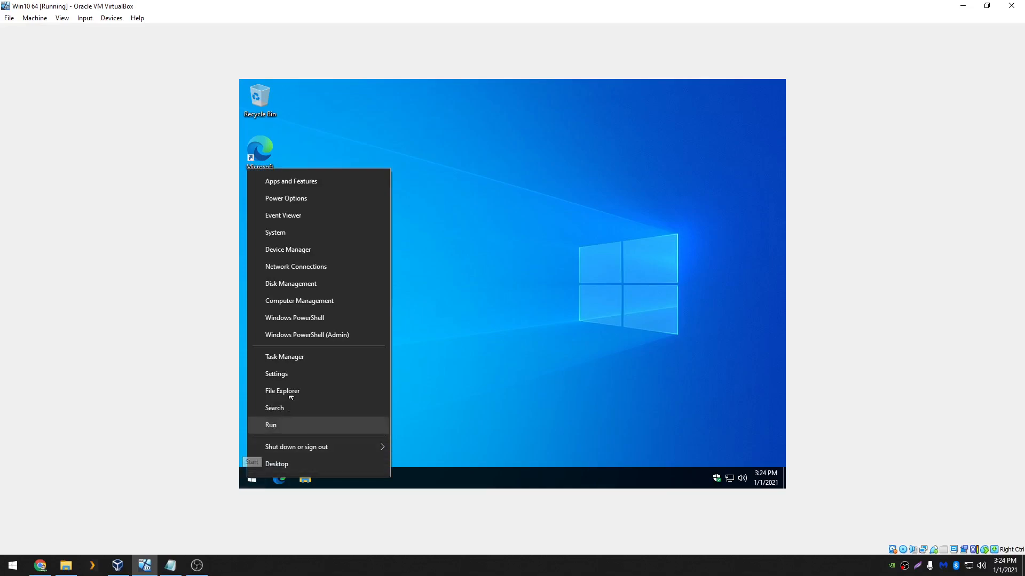
click(294, 254)
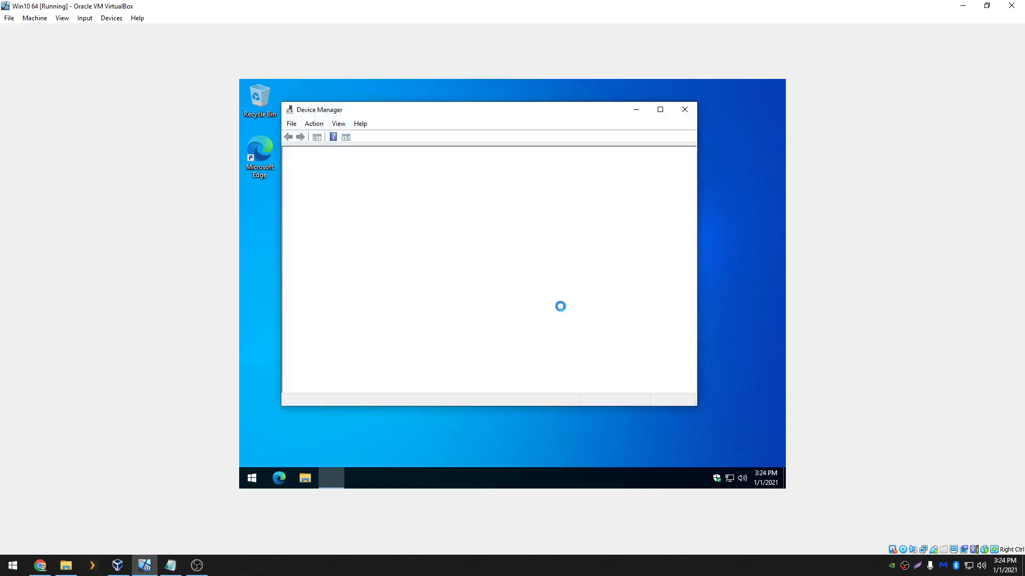
Open Device Manager again with the Run command "devmgmt.msc" and close the duplicate window.
key(super+r)
text(devmgmt)
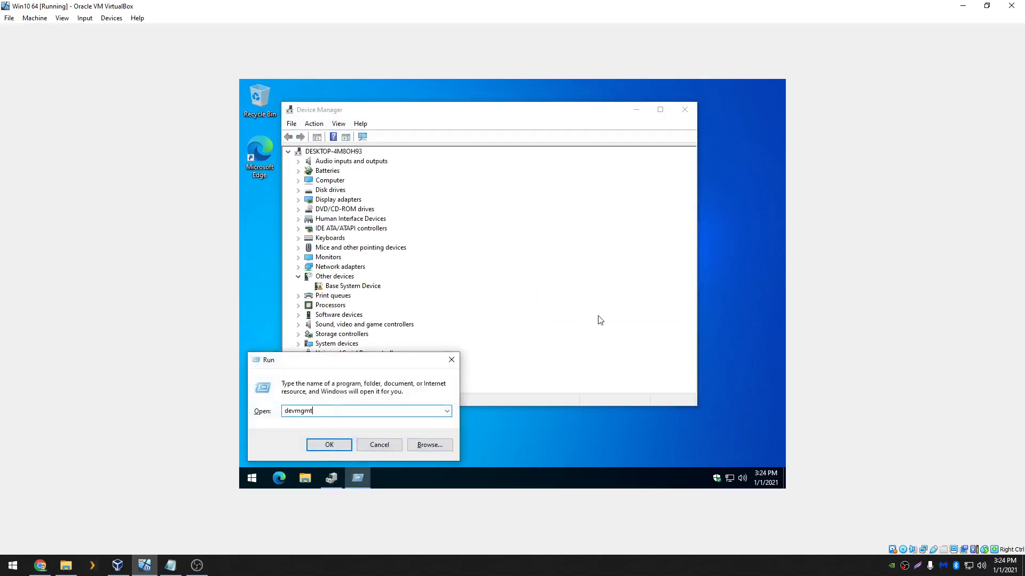
text(.msc)
click(331, 445)
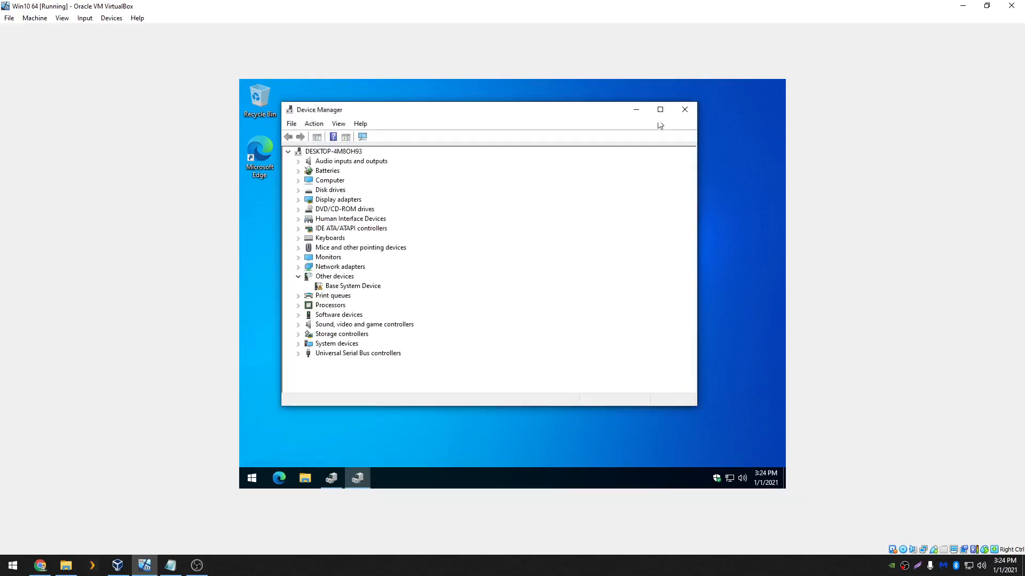
click(680, 114)
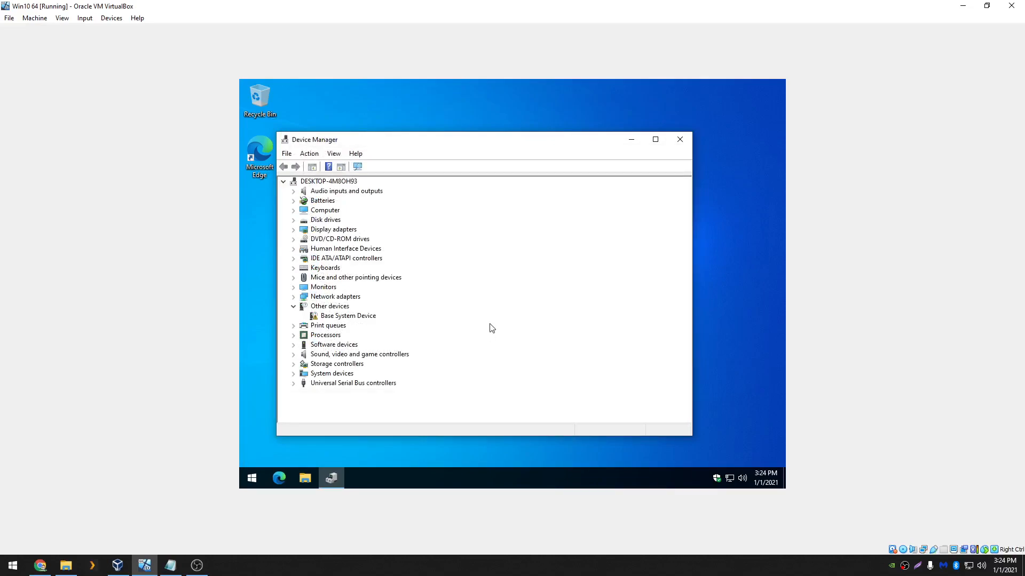
Examine the Base System Device under Other devices and the Microsoft Basic Display Adapter under Display adapters.
click(293, 306)
click(293, 307)
click(334, 317)
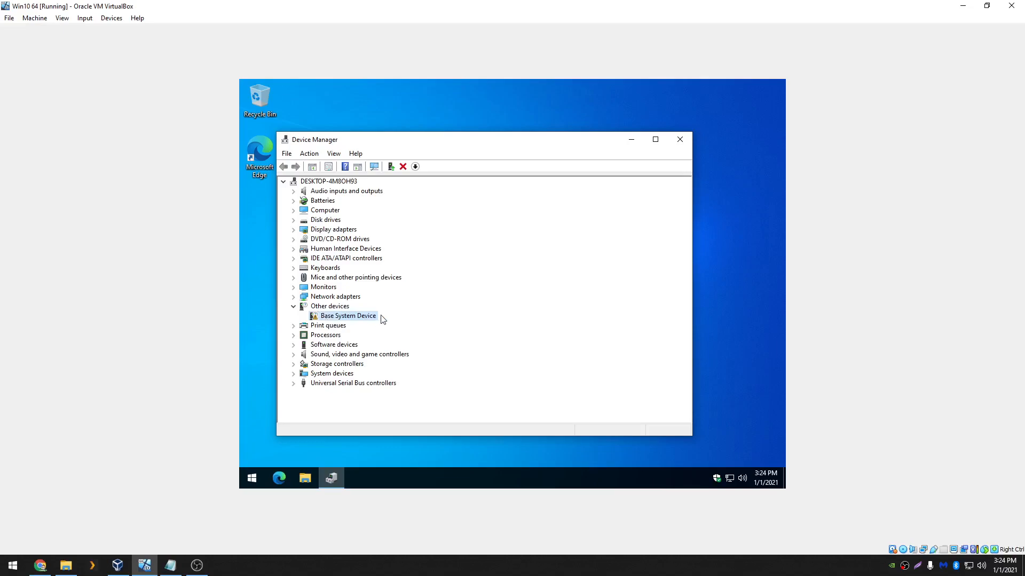
click(293, 230)
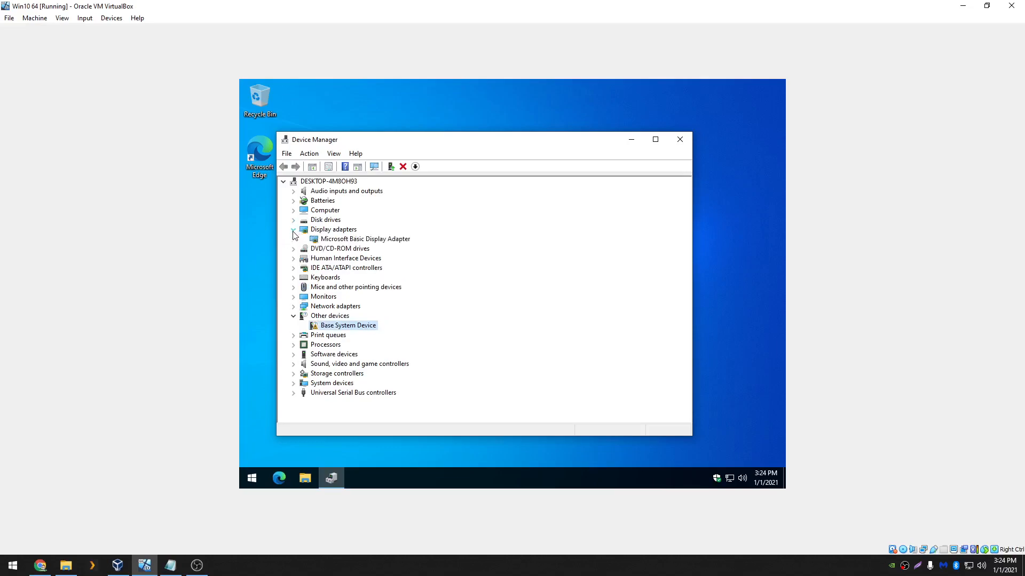
click(360, 239)
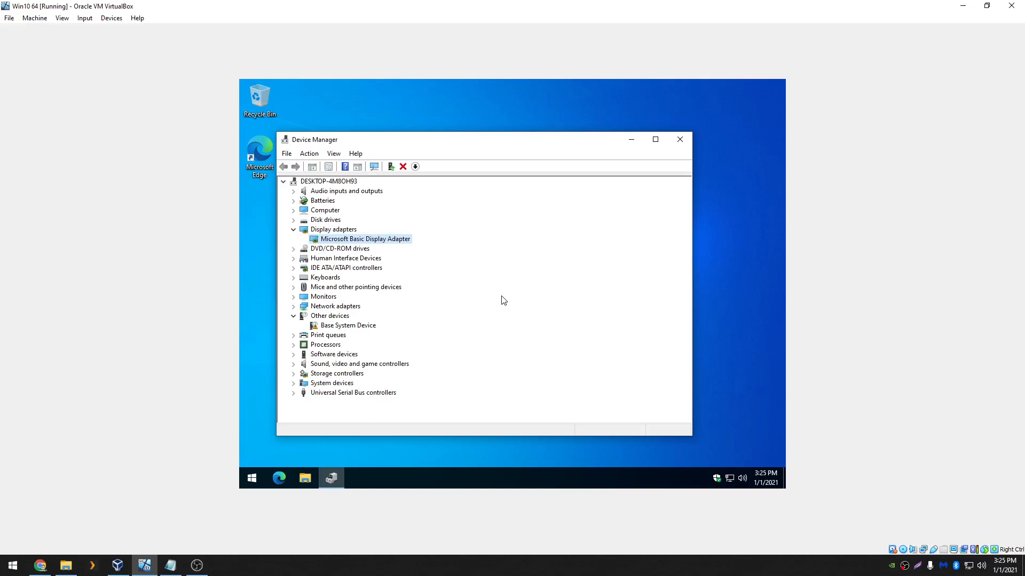
Launch Microsoft Edge for the first time and dismiss its sync sign-in window.
click(278, 477)
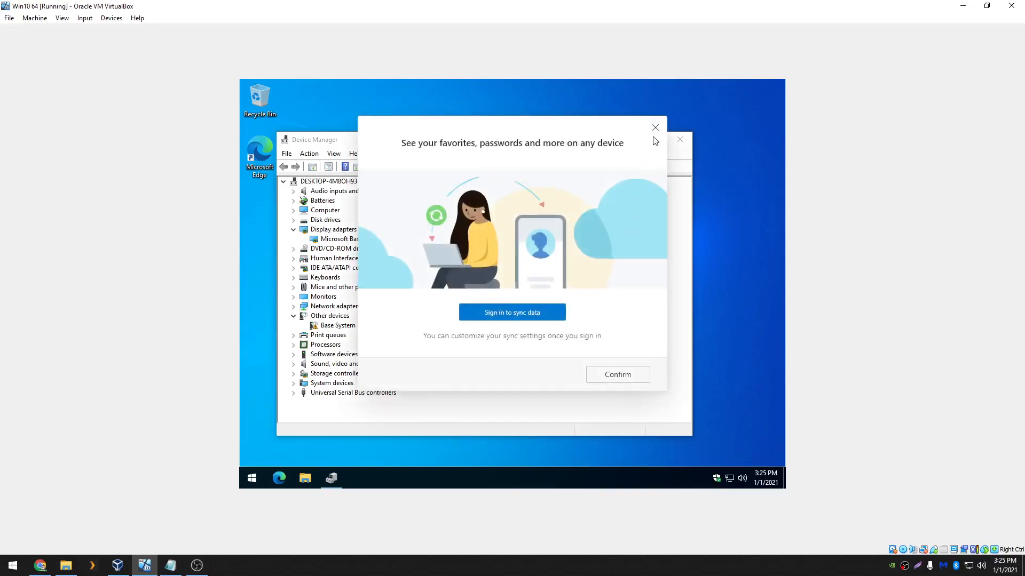
click(654, 134)
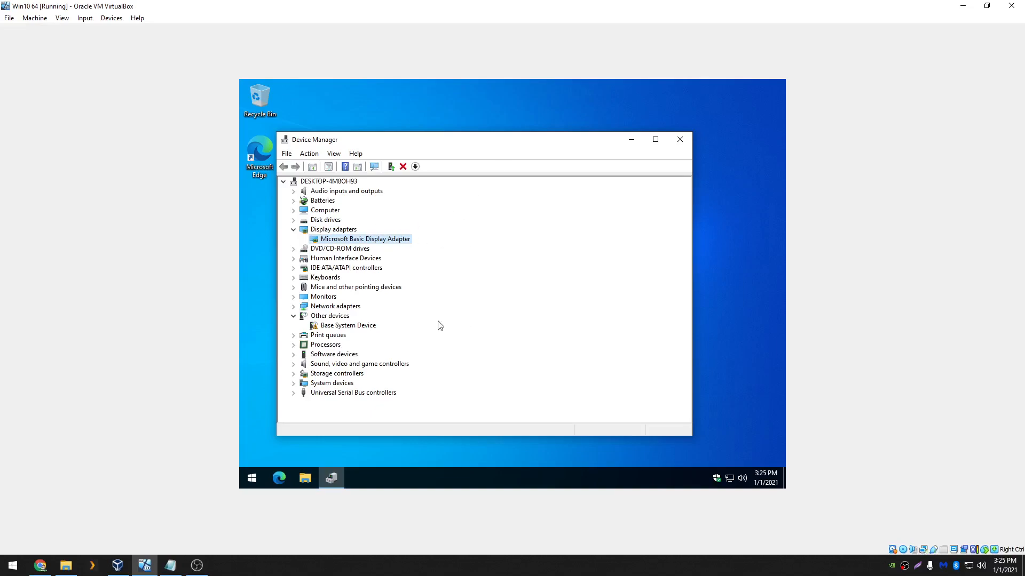
Show the Hardware Ids in the Base System Device properties, copy the first ID, and close the properties.
click(355, 327)
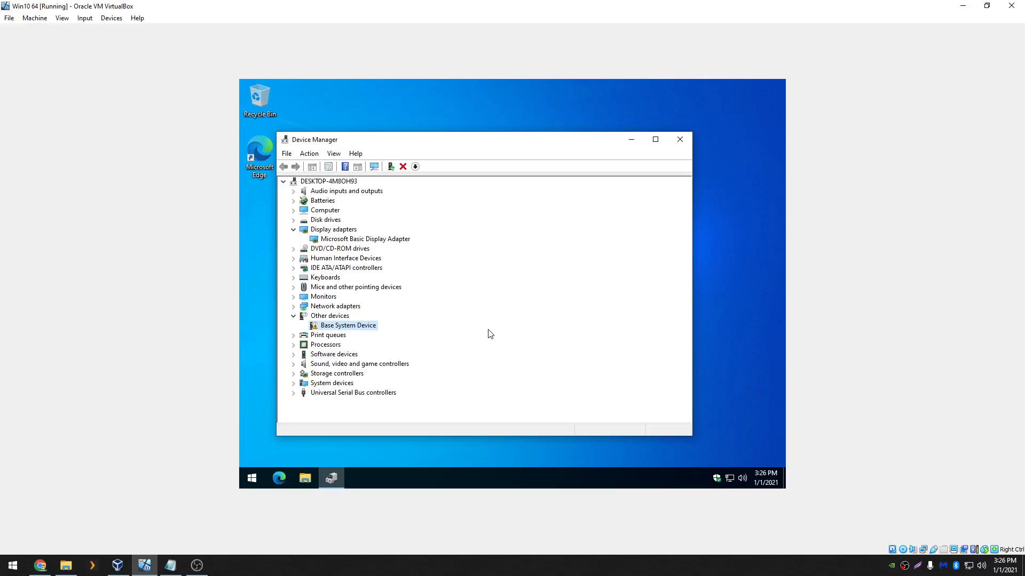
click(339, 239)
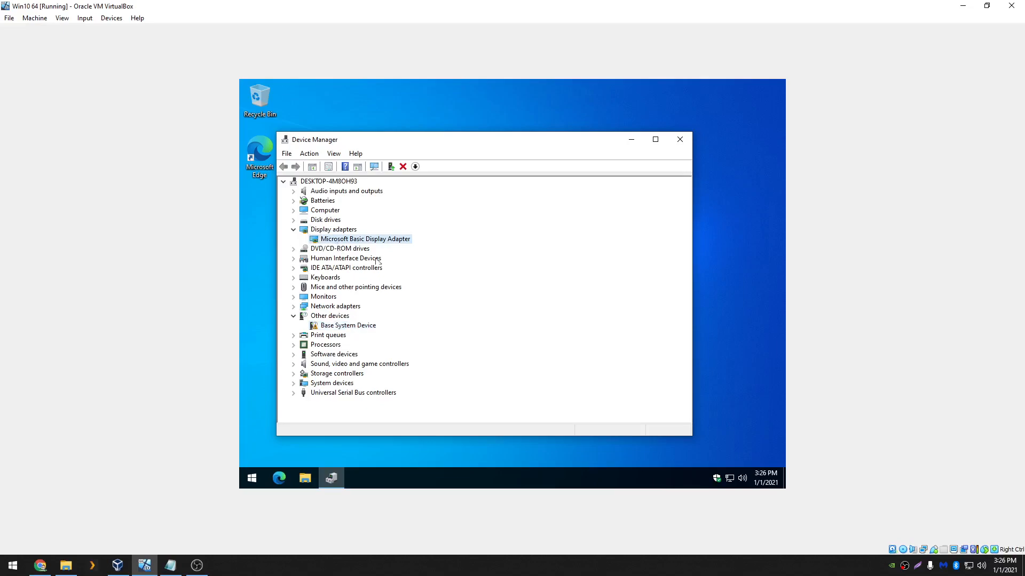
click(351, 327)
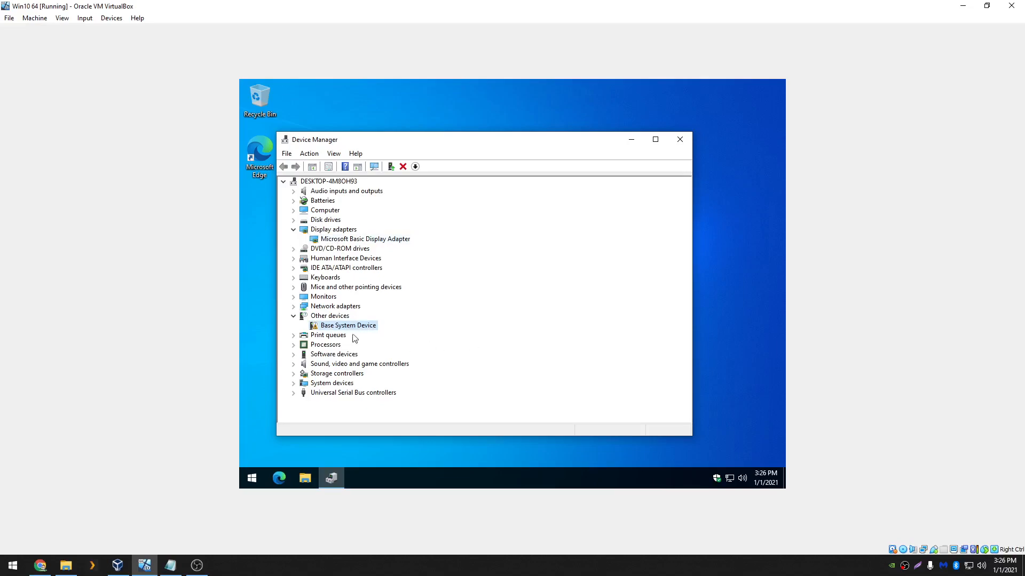
double_click(326, 326)
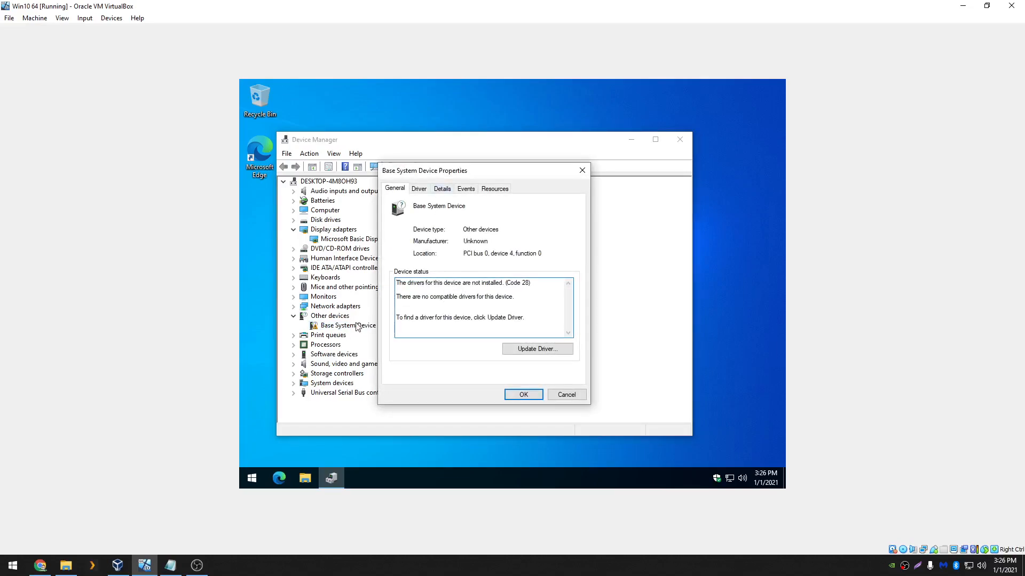
click(442, 190)
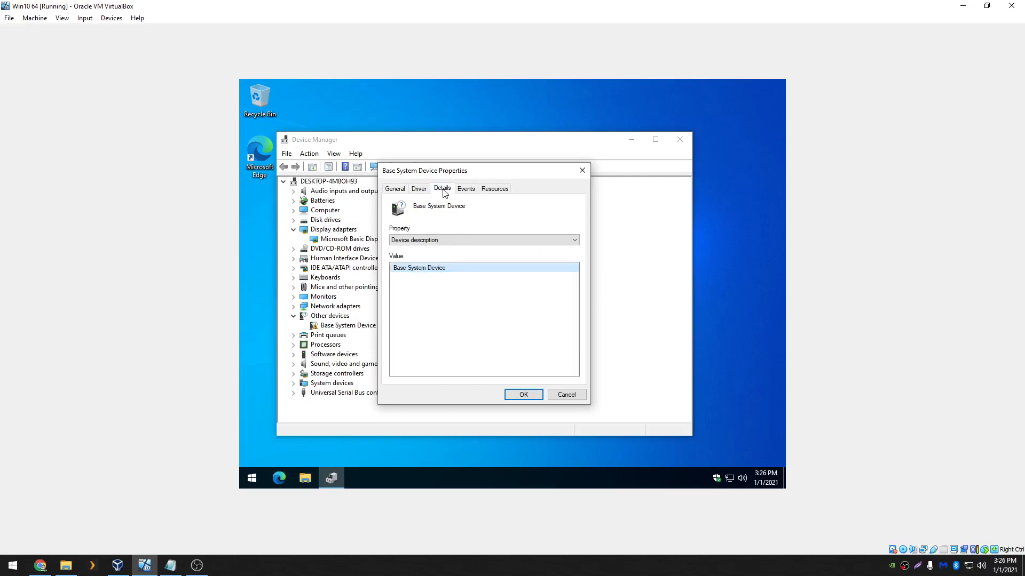
click(441, 240)
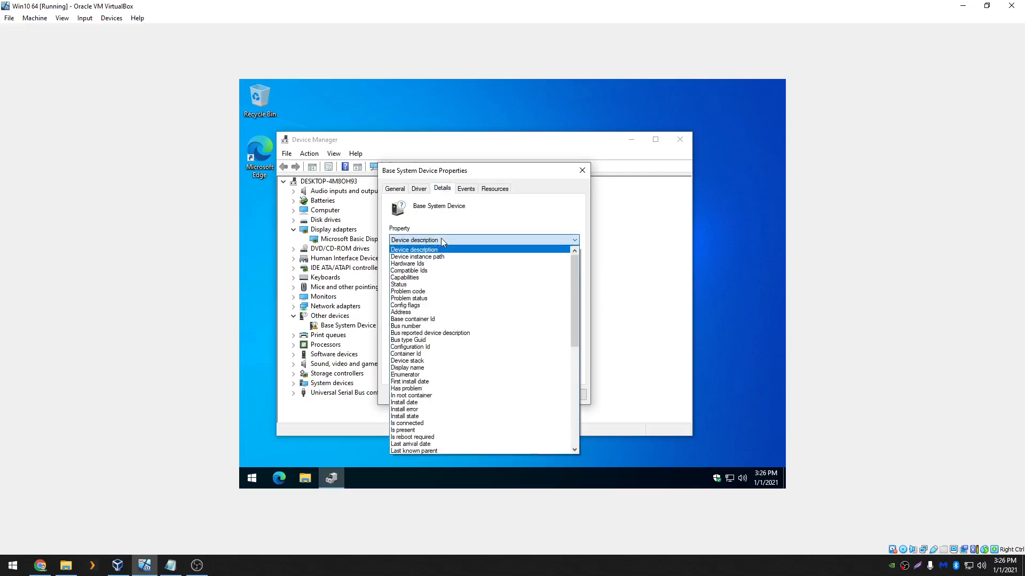
click(418, 265)
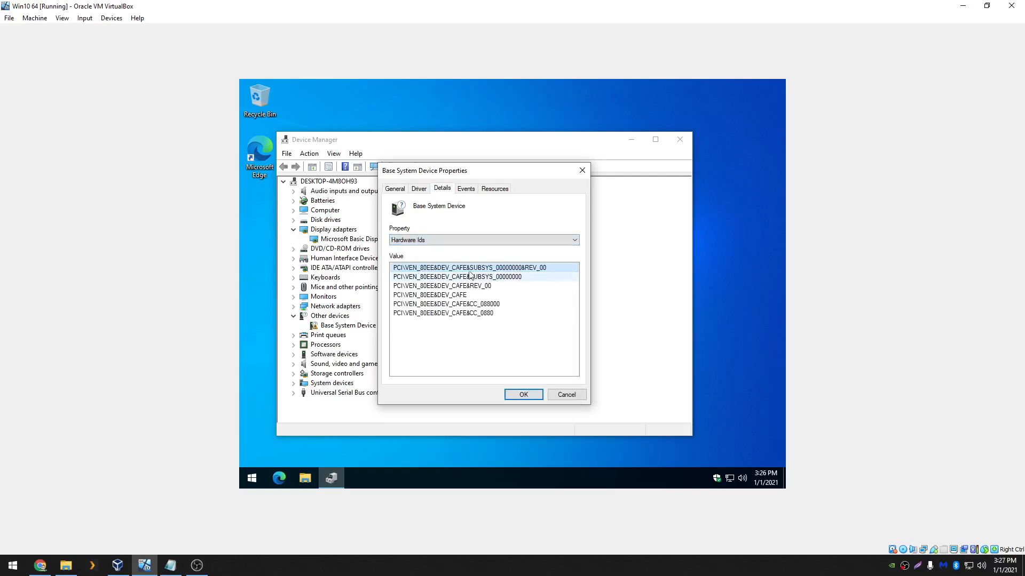
right_click(453, 267)
click(476, 272)
click(582, 173)
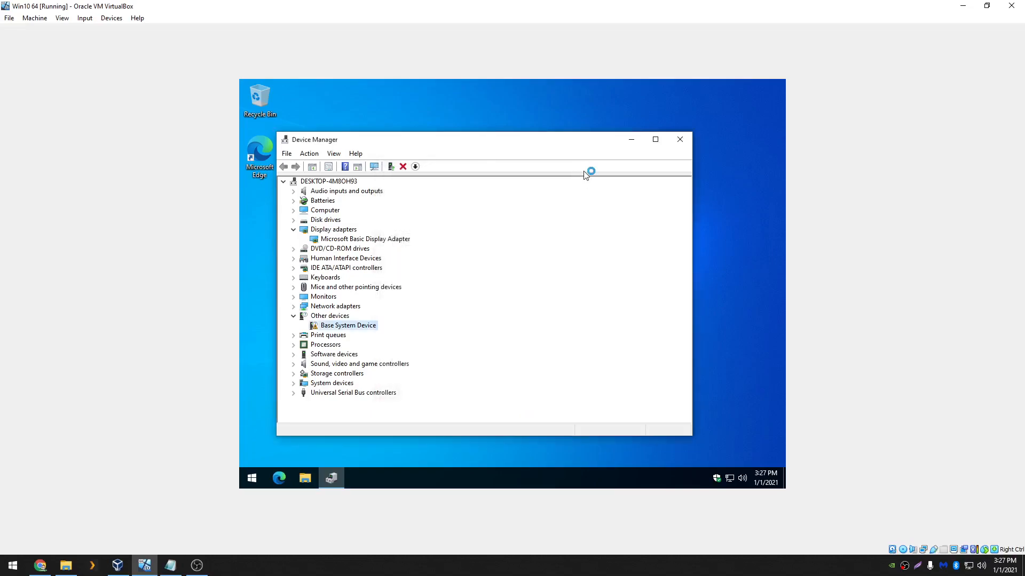
Switch to Microsoft Edge, go to google.com, and search for the copied hardware ID "PCI\VEN_80EE&DEV_CAFE&SUBSYS_00000000&REV_00".
click(280, 477)
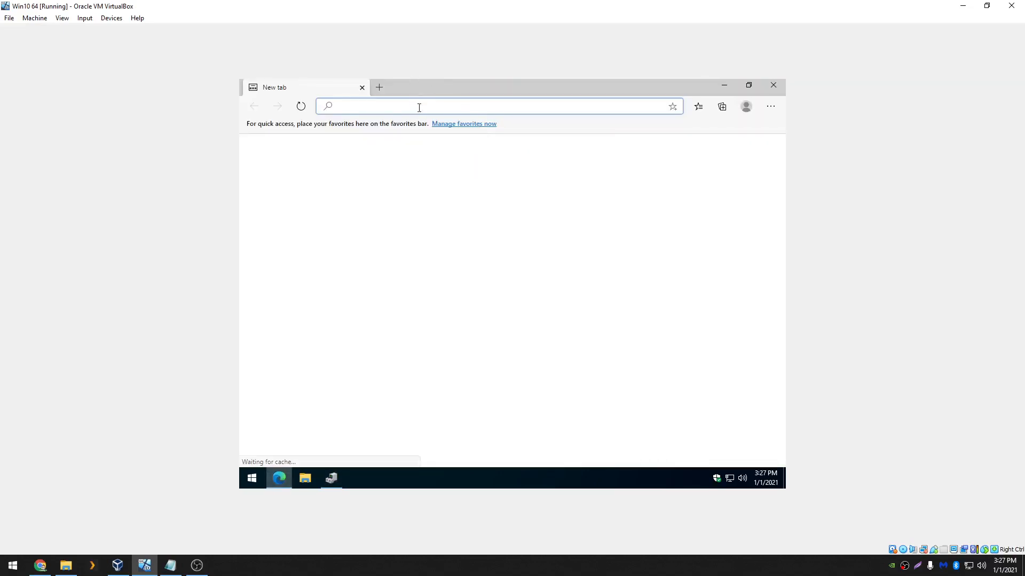
text(google.com)
key(Return)
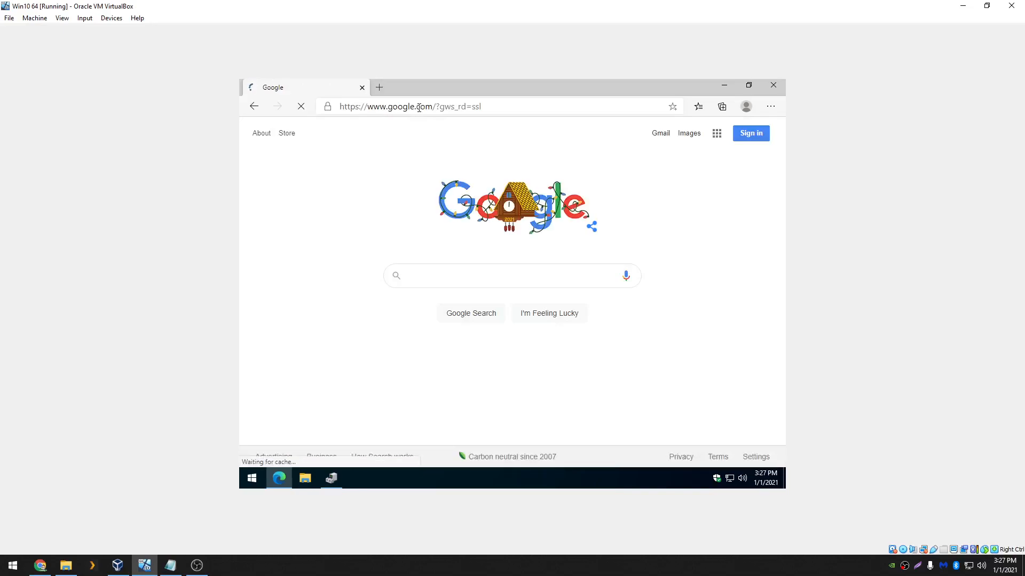
click(448, 276)
key(ctrl+v)
key(Return)
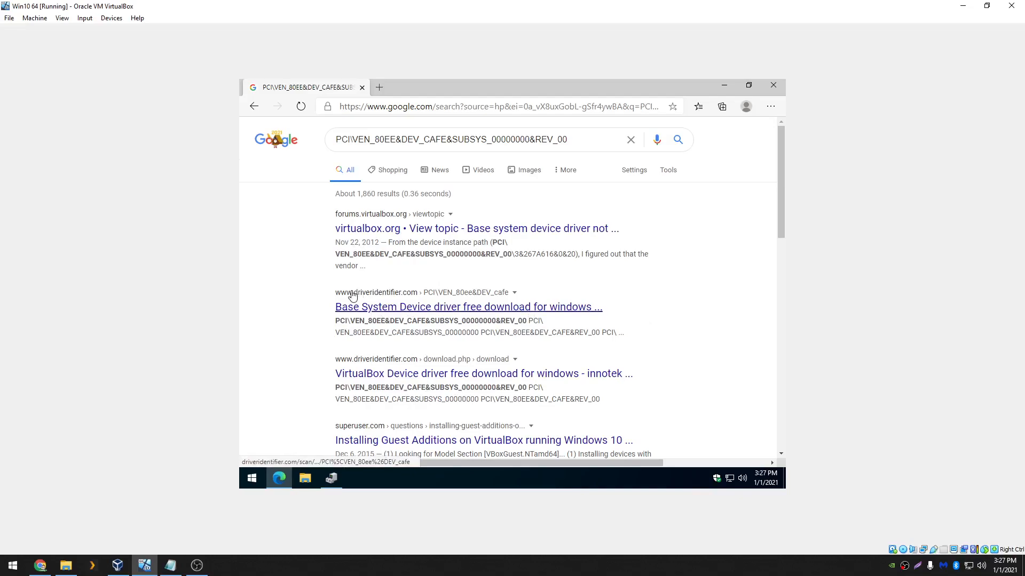
Open the driveridentifier.com result for the Base System Device driver, dismiss the welcome popup, and find the list of matching driver files.
click(379, 314)
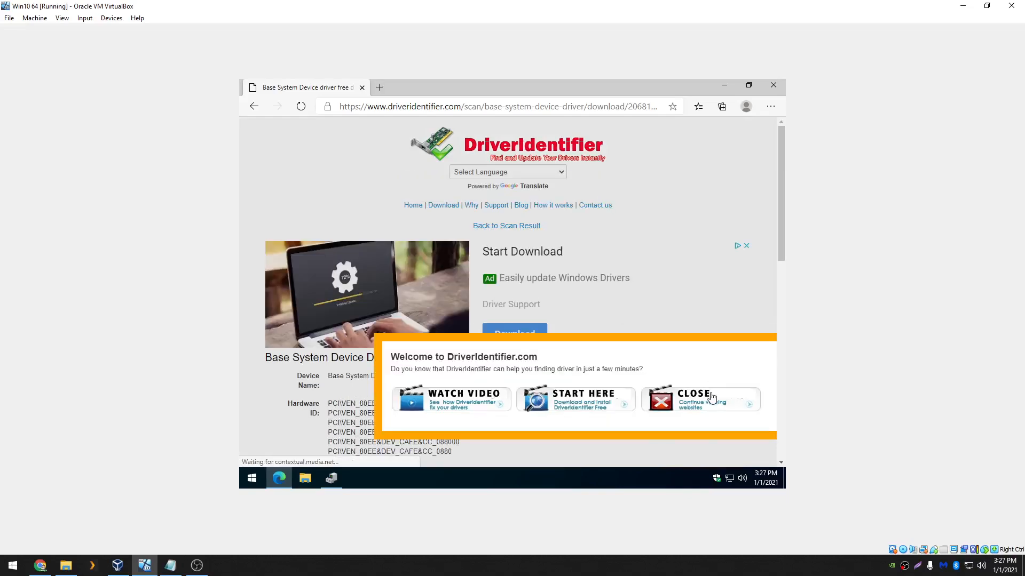
click(712, 398)
scroll(667, 346, down, 1)
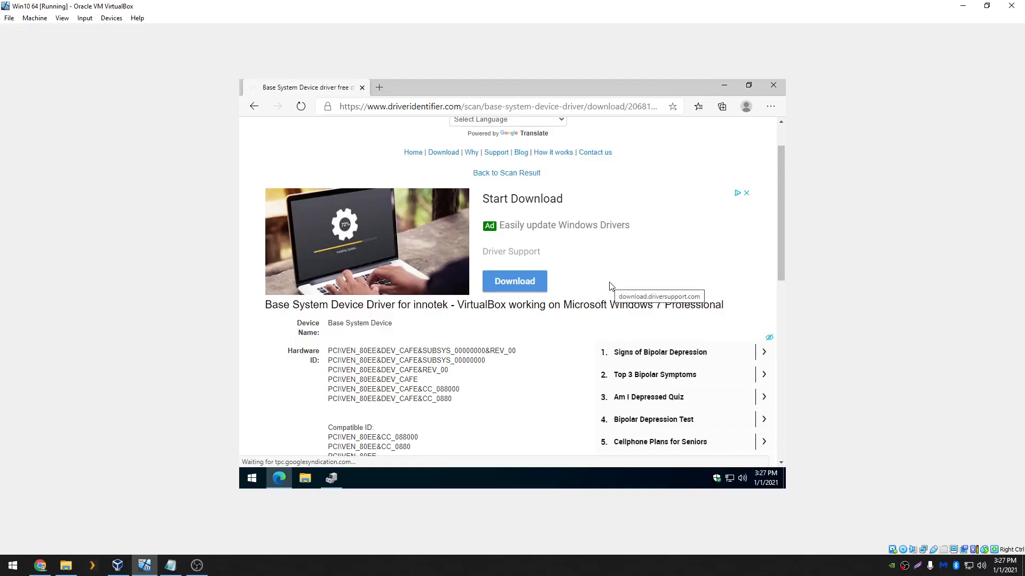
scroll(656, 213, down, 5)
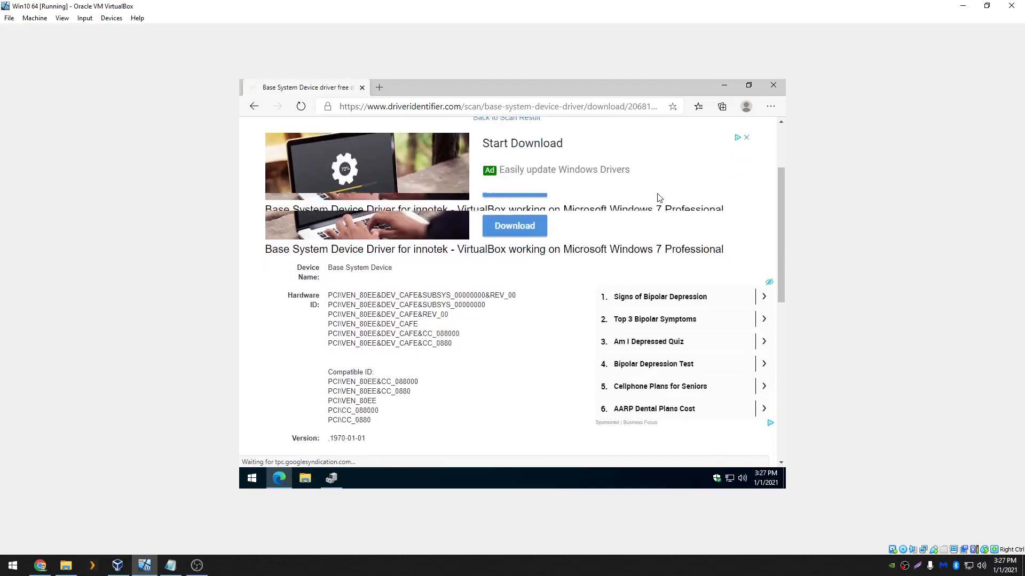
scroll(550, 240, down, 2)
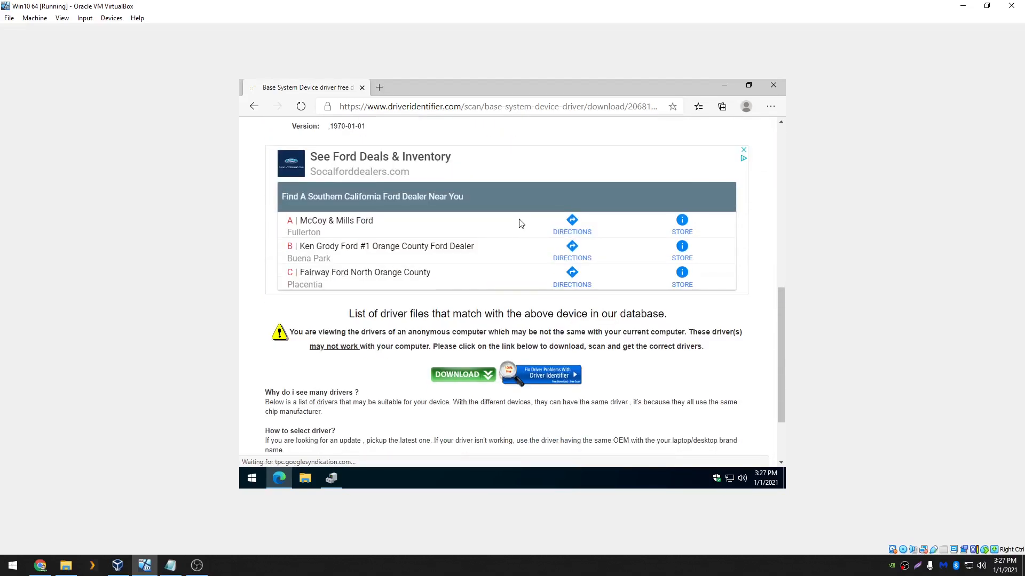
scroll(612, 339, down, 2)
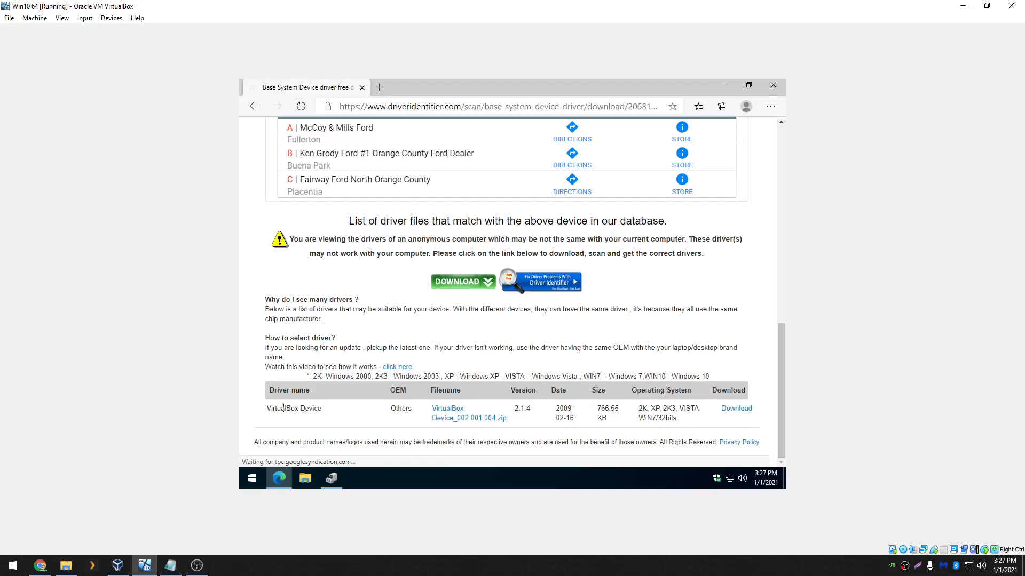
Download the VirtualBox Device driver zip, version 2.1.4, from DriverIdentifier, closing the advertisement that interrupts.
click(734, 409)
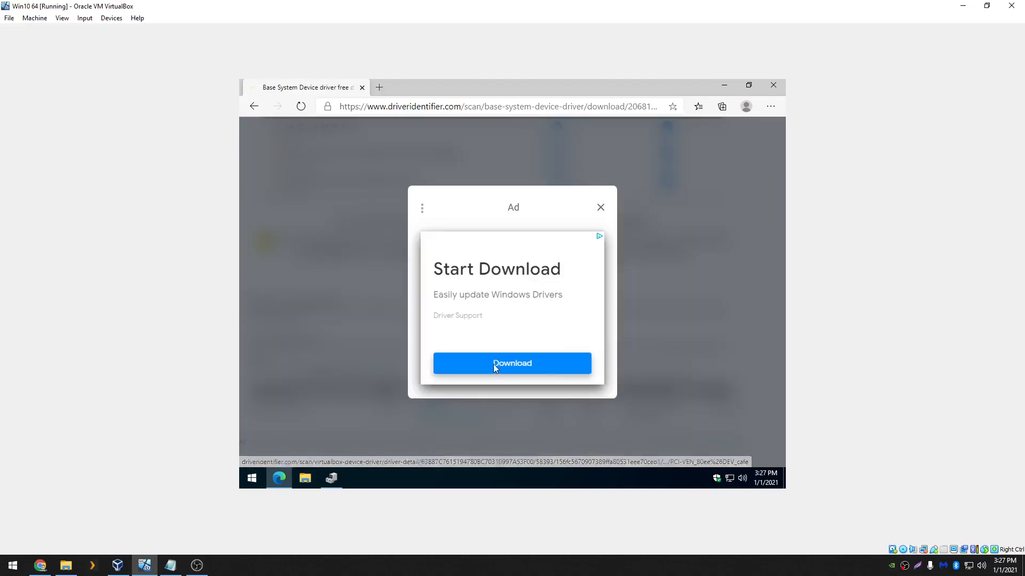
click(601, 209)
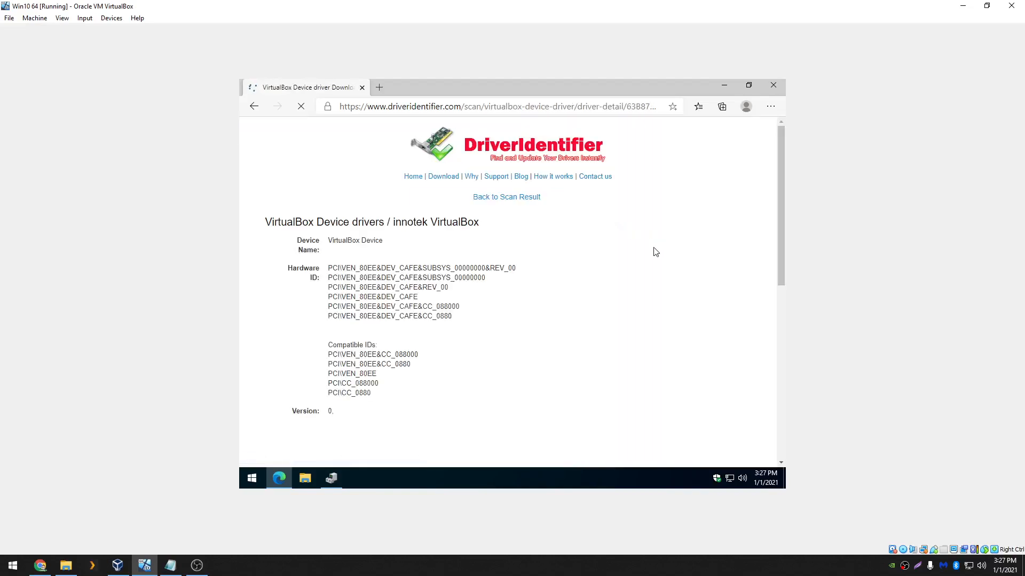
scroll(613, 249, down, 5)
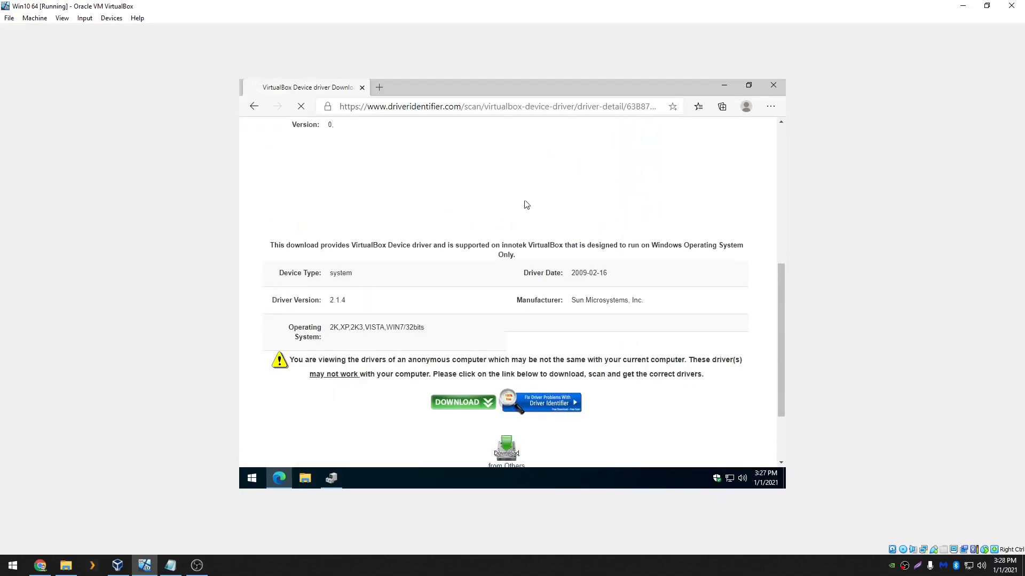
scroll(529, 206, down, 2)
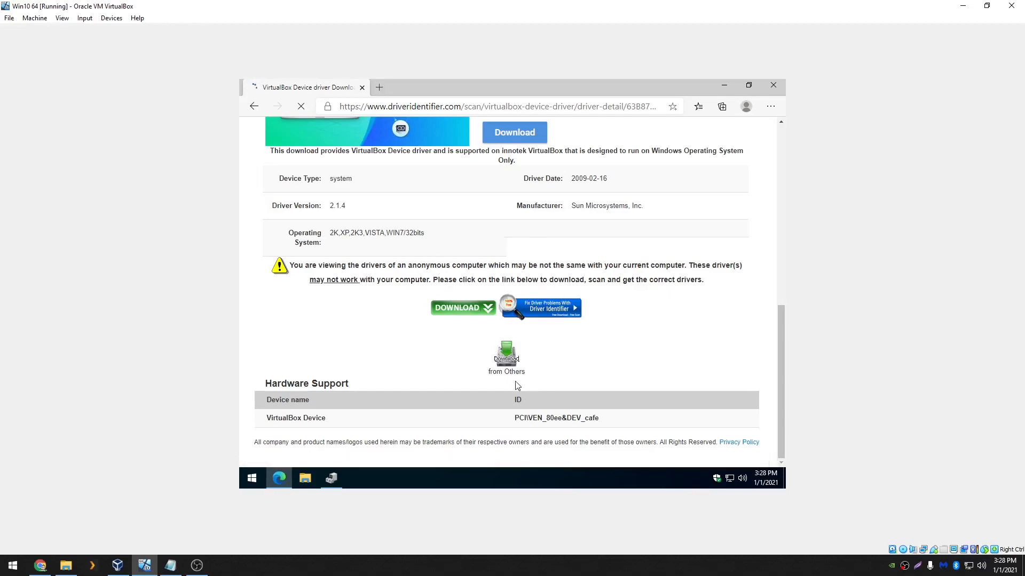
click(506, 363)
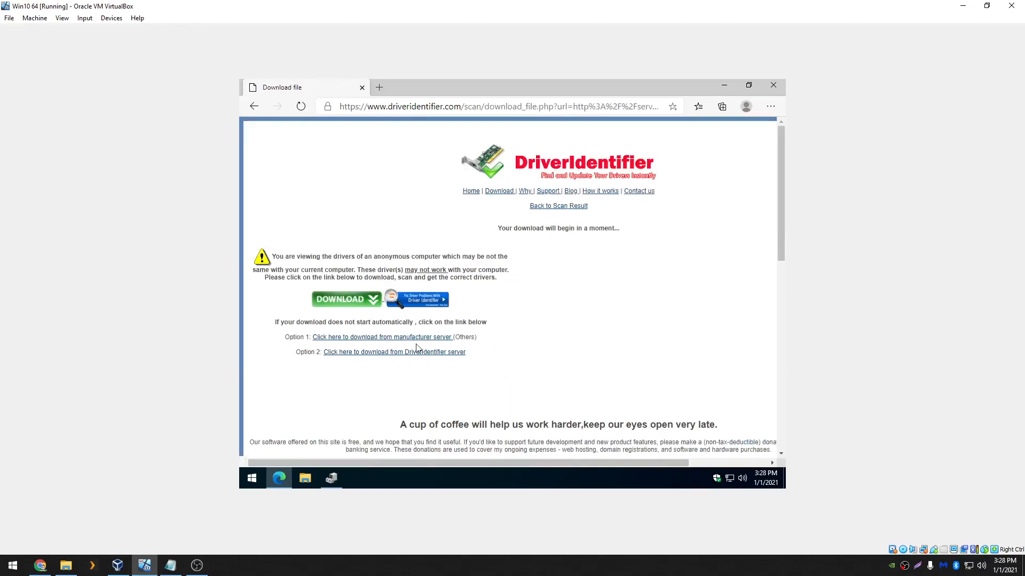
click(411, 365)
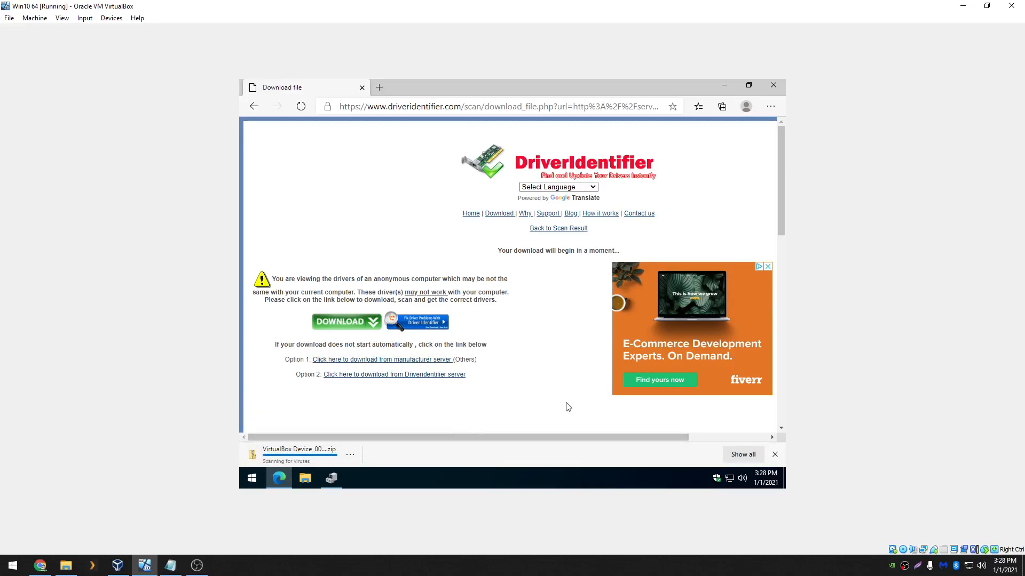
Return to Device Manager, view the driver update options for Base System Device, dismiss them, and close Device Manager.
click(724, 86)
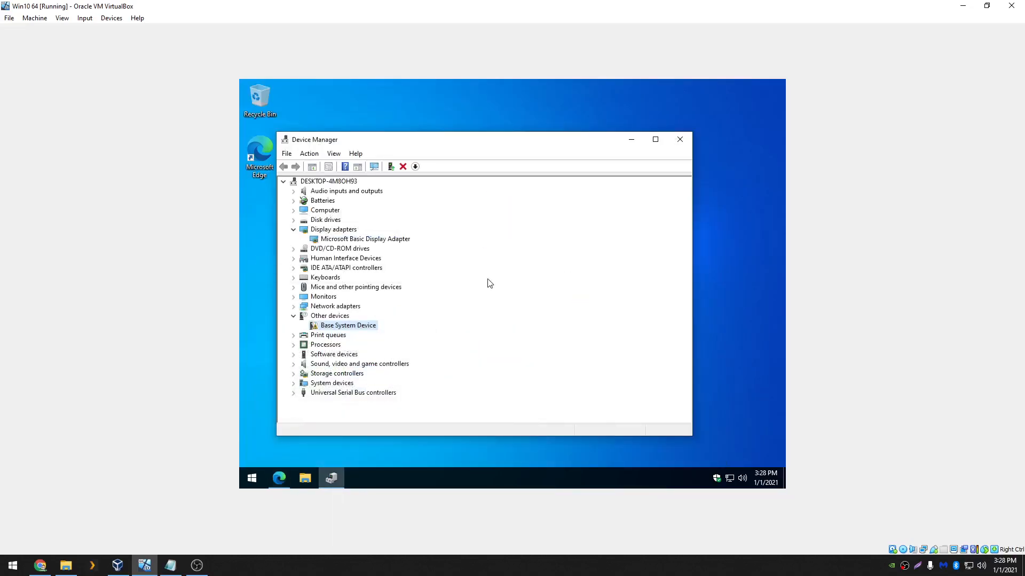
right_click(365, 327)
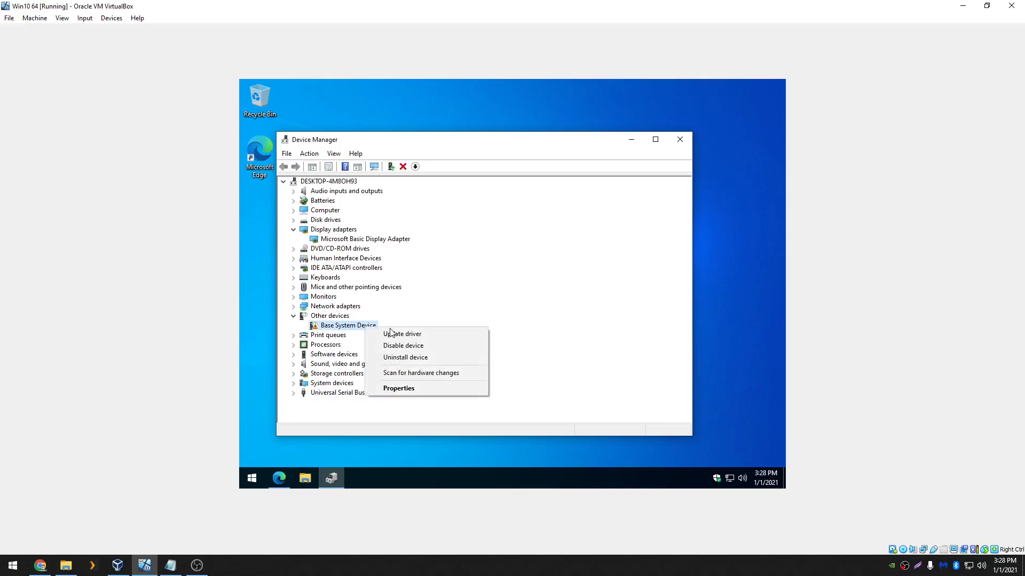
click(391, 332)
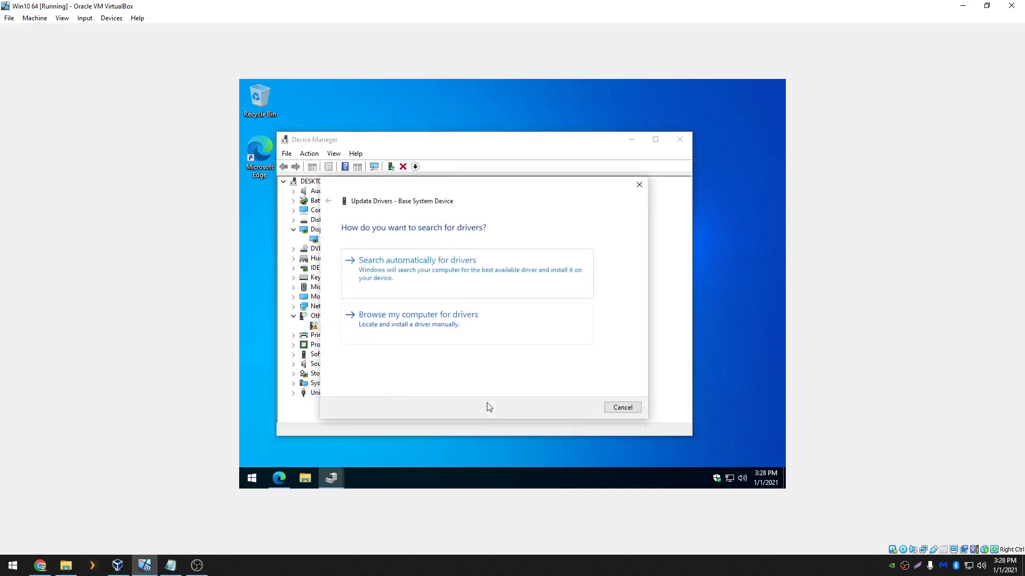
click(639, 185)
click(279, 477)
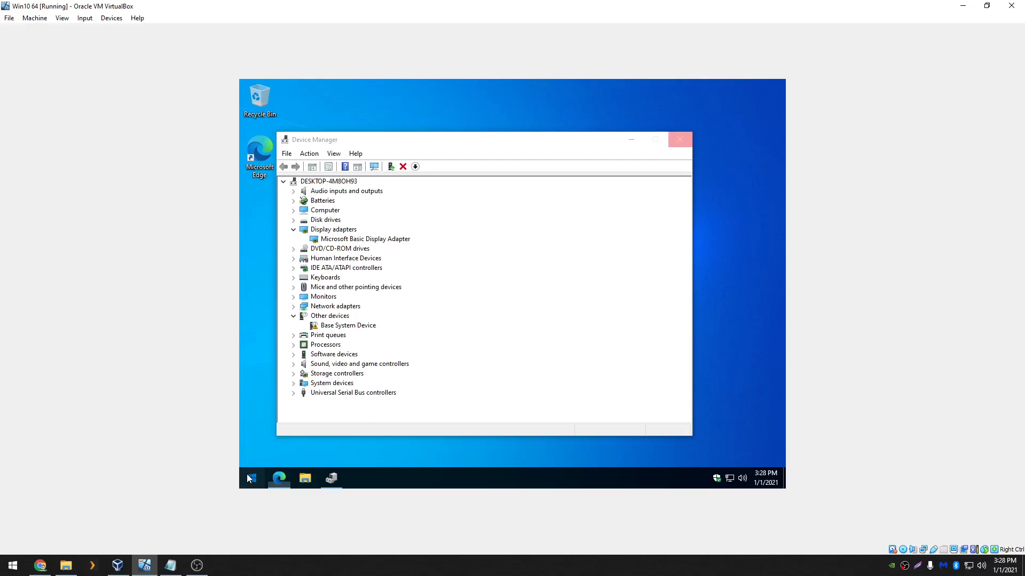
click(680, 140)
Open Programs and Features through the Run dialog, check the list of installed programs, and close the window.
key(super+r)
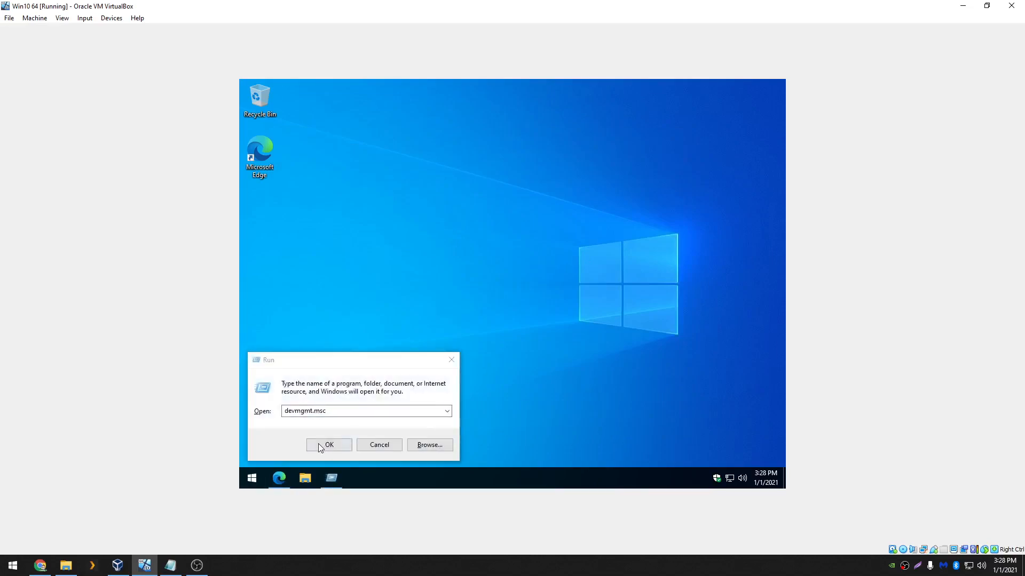
click(344, 411)
key(ctrl+a)
text(apapi)
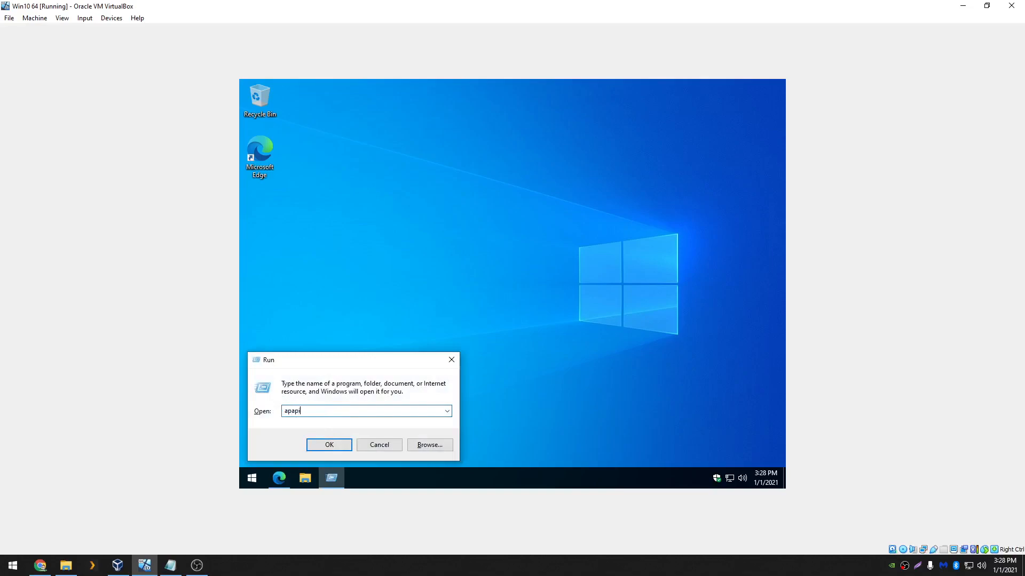
text(z.cpl)
key(Return)
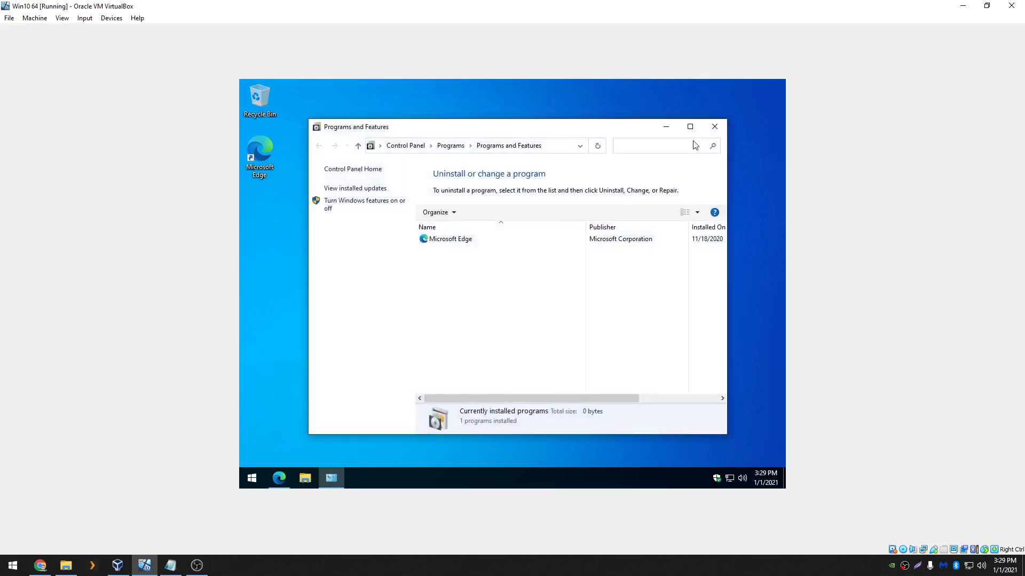
click(715, 127)
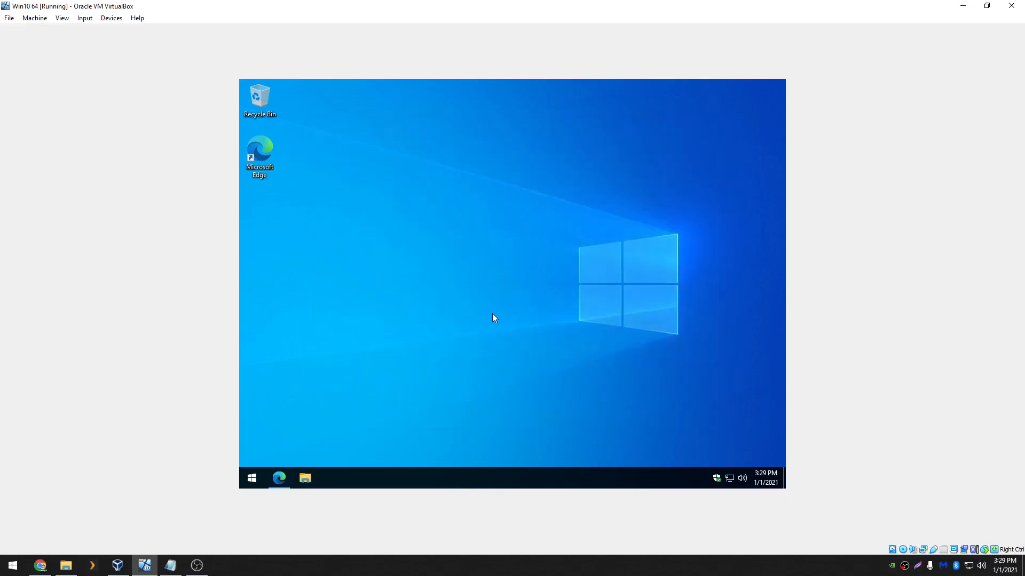